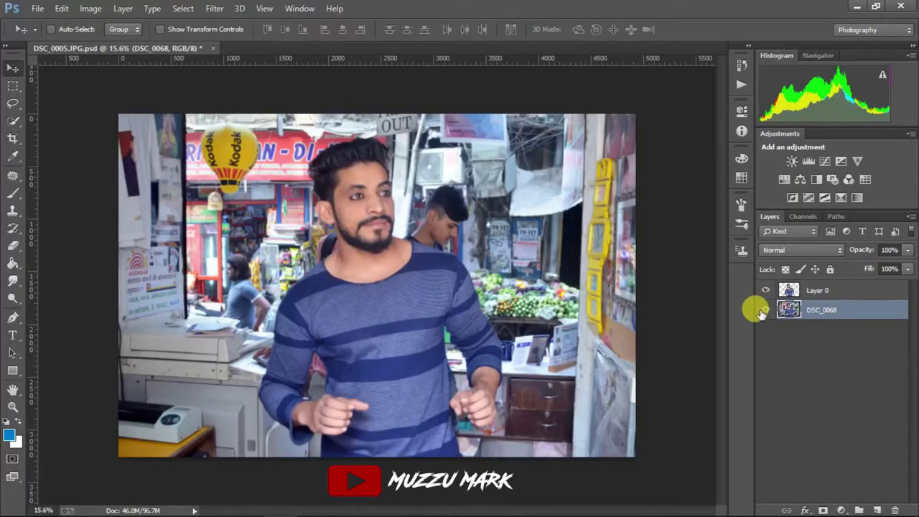
- Toggle the DSC_0068 street photo on and off to compare it with the cut-out man
click(762, 311)
click(763, 311)
click(762, 311)
click(764, 311)
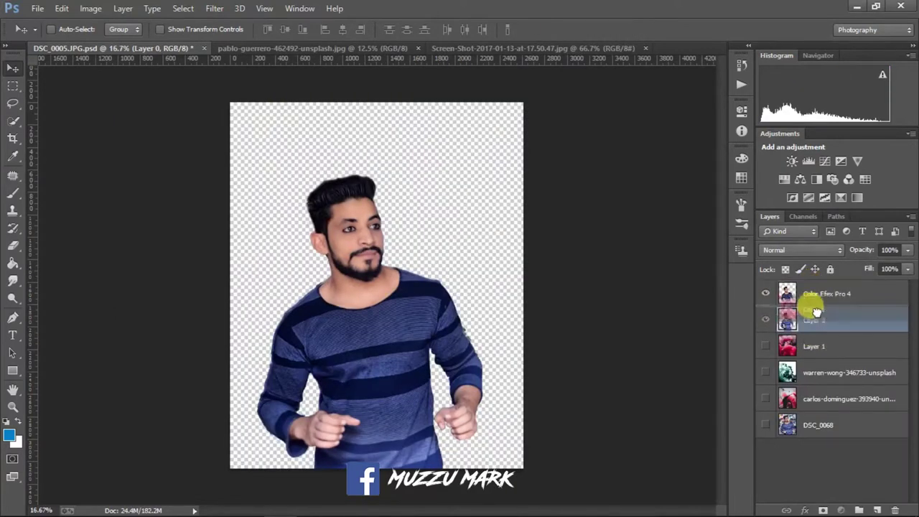
- Show the pink smoke Layer 1 and move the man up and slightly right
click(790, 346)
click(764, 346)
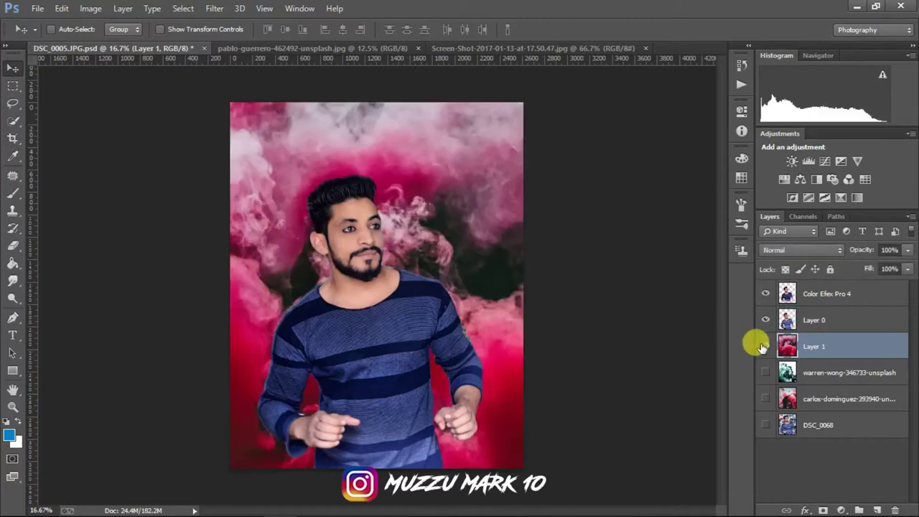
click(790, 294)
shift+click(789, 319)
drag(420, 355, 427, 296)
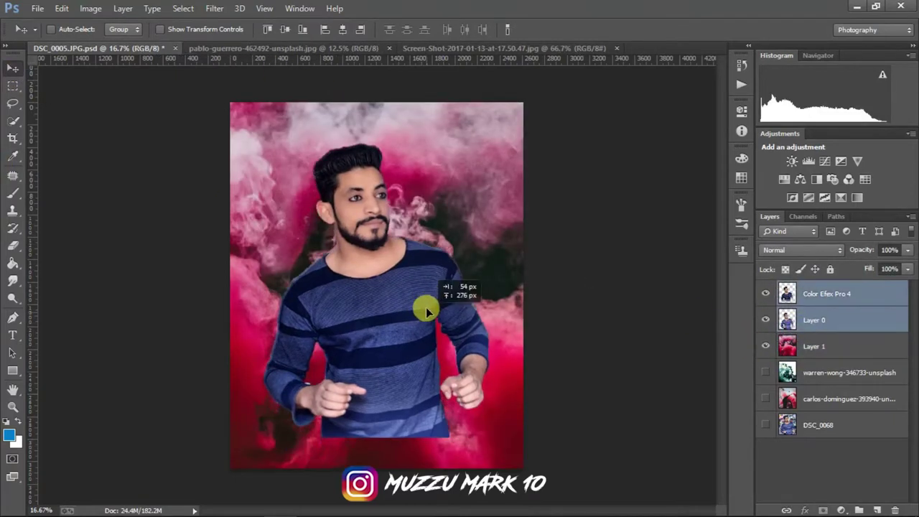
- Erase the man's lower shirt into the smoke with an 1842 px soft eraser and delete Layer 0
click(796, 320)
click(13, 245)
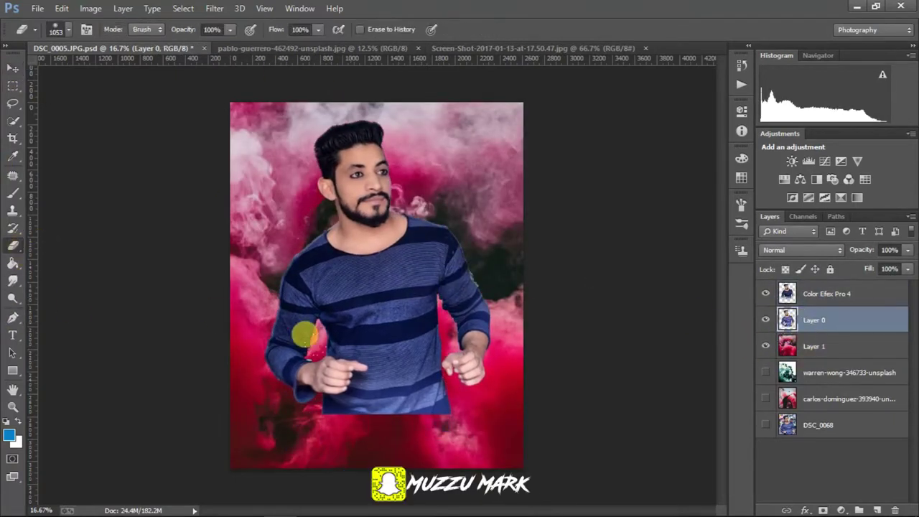
drag(394, 372, 298, 375)
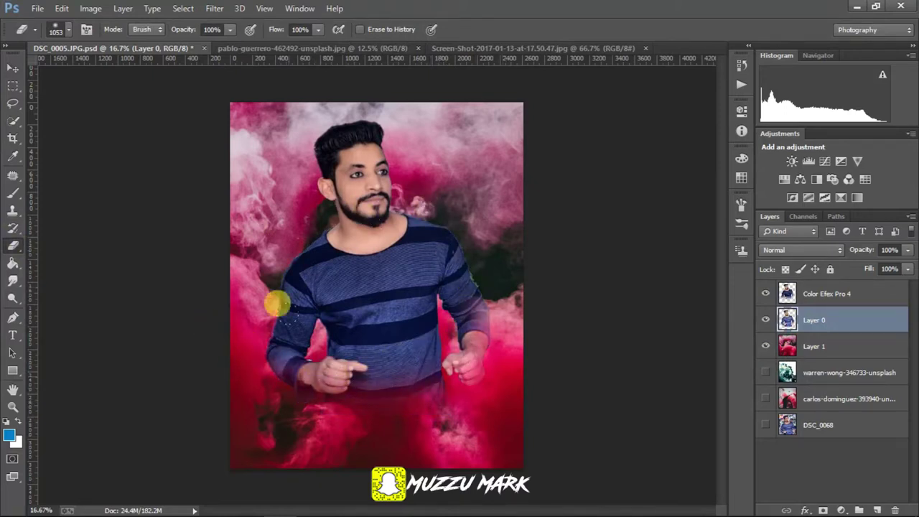
right_click(400, 182)
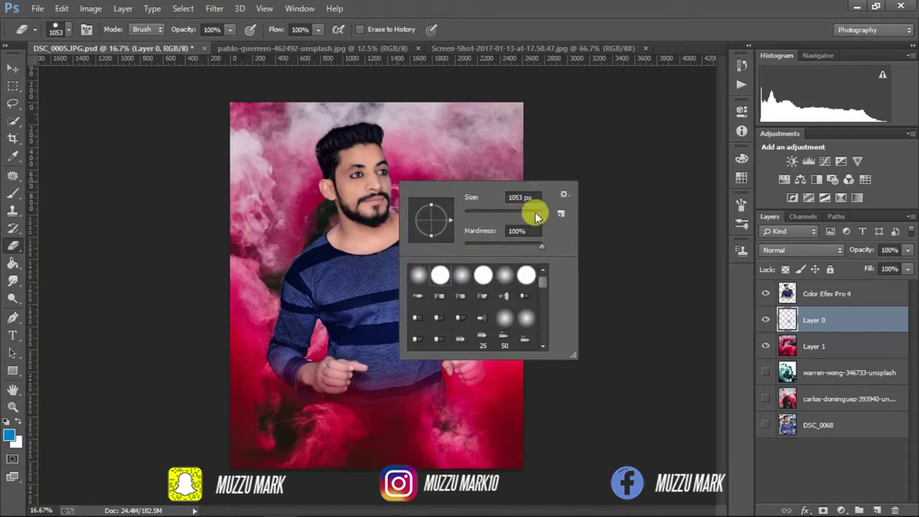
drag(536, 217, 543, 213)
click(271, 191)
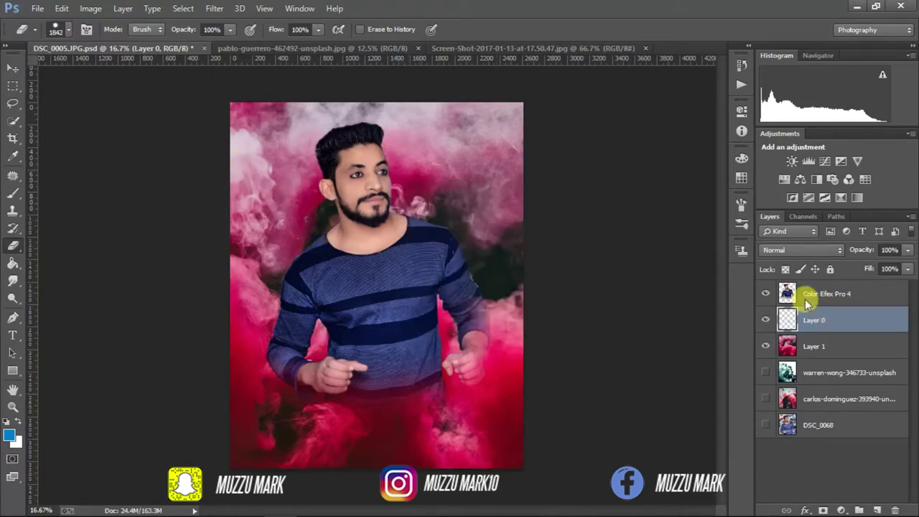
drag(805, 299, 607, 162)
right_click(439, 322)
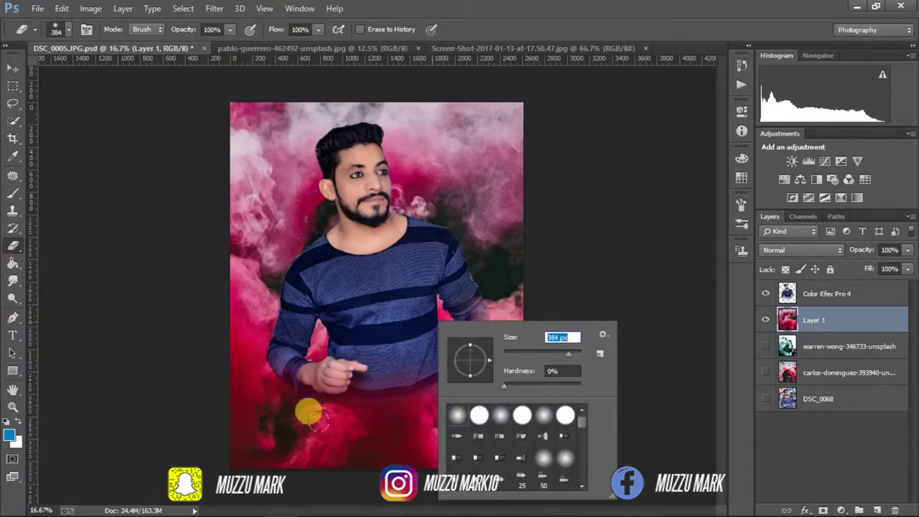
click(255, 376)
click(826, 294)
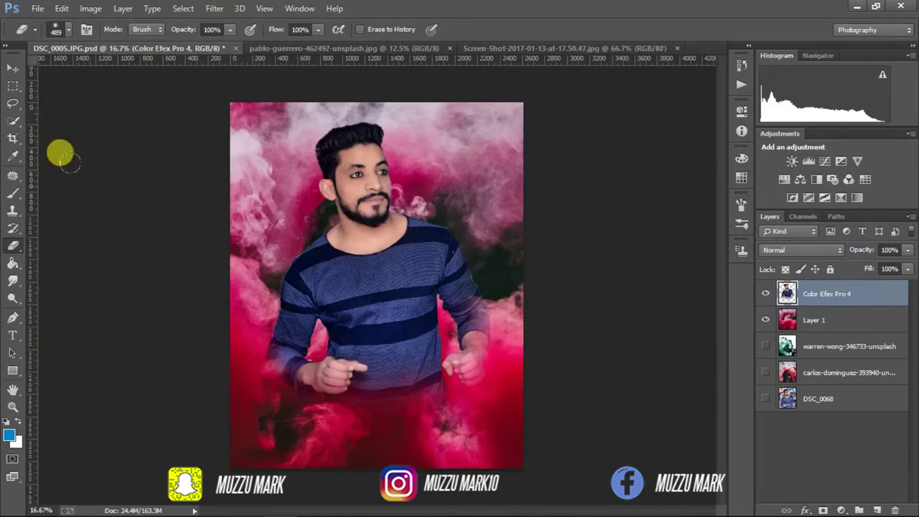
click(13, 66)
- Magic Wand-select the grenade image's white background and unlock the layer as Layer 0
click(575, 49)
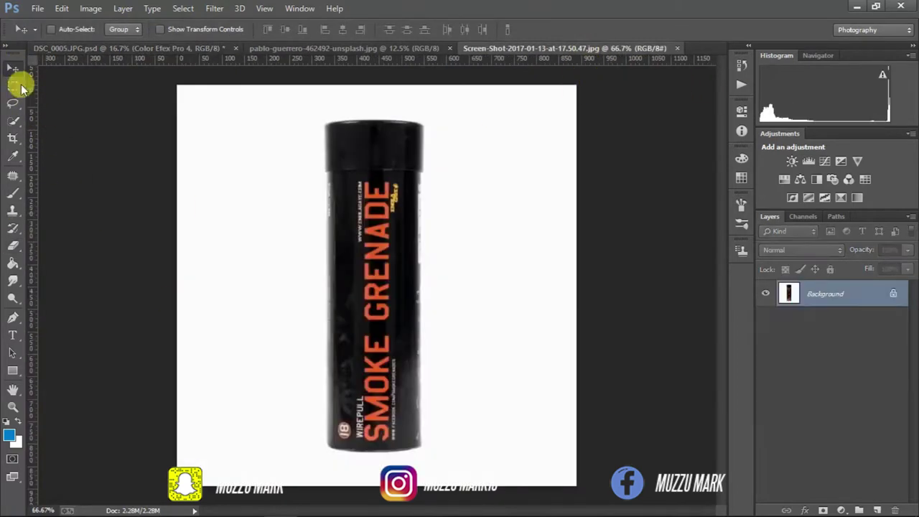
right_click(12, 120)
click(72, 132)
click(374, 156)
shift+click(374, 186)
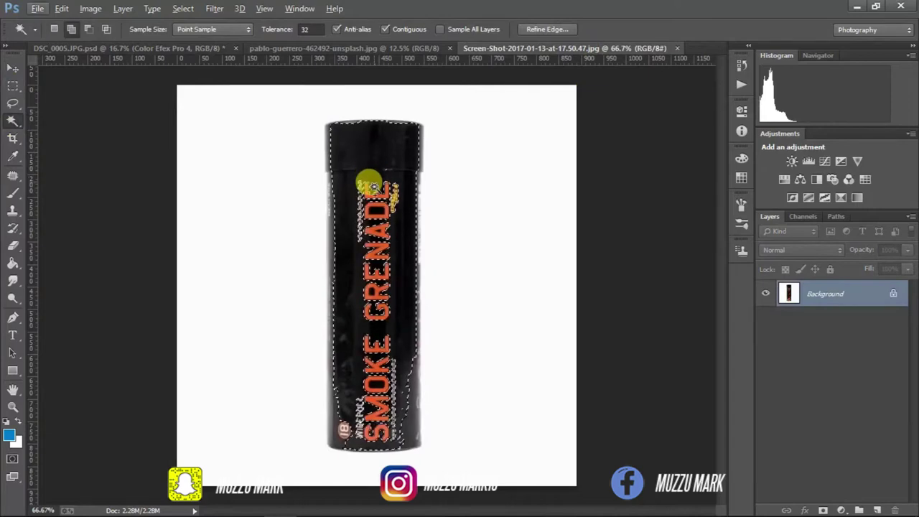
shift+click(384, 416)
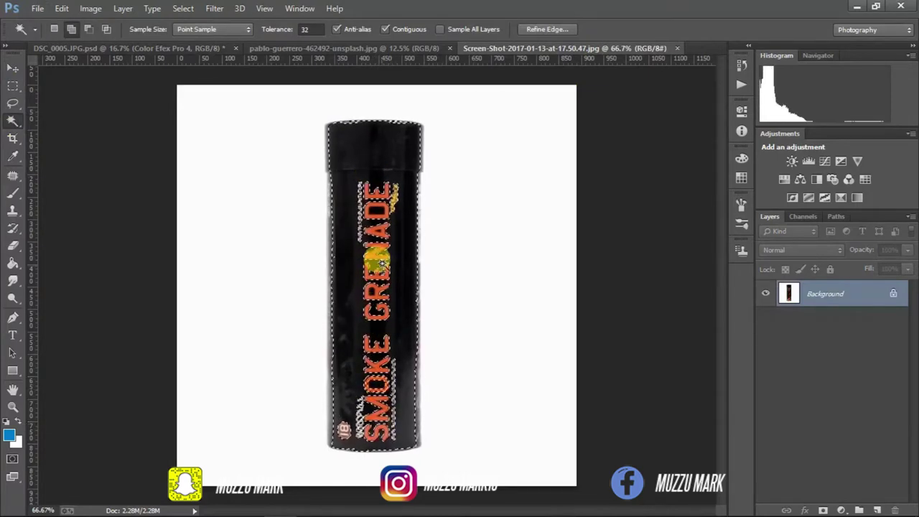
click(252, 287)
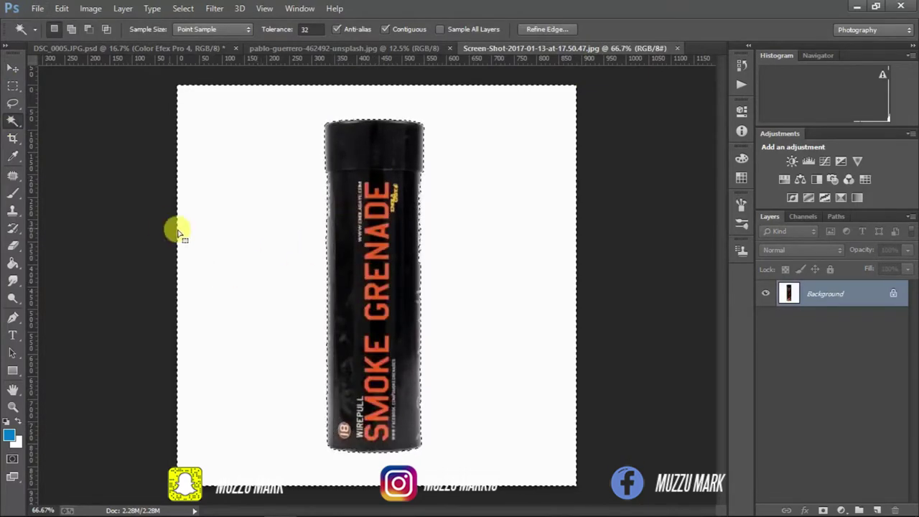
double_click(825, 293)
click(575, 160)
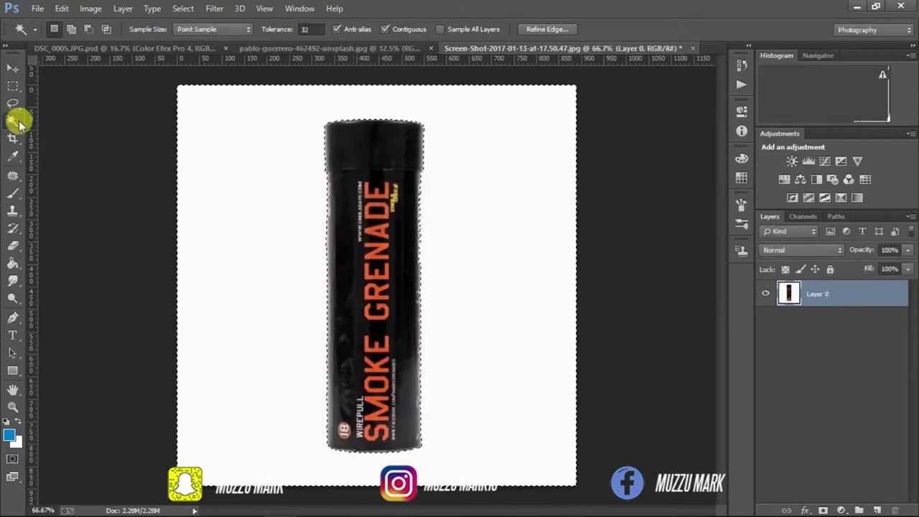
- Invert the selection, mask out the white background, and drag the grenade into the portrait
click(13, 86)
right_click(231, 162)
click(251, 184)
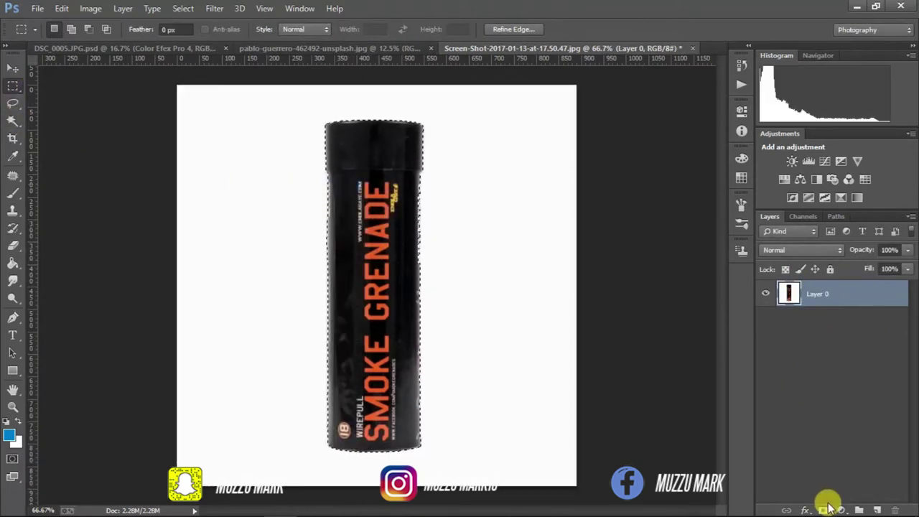
click(824, 509)
right_click(813, 294)
click(808, 340)
click(13, 68)
mouse_move(344, 214)
mouse_down()
mouse_move(163, 86)
mouse_move(355, 321)
mouse_up()
- Scale the grenade on Layer 2 to about 79% by 70% and fit it into the man's hand
click(13, 406)
click(279, 284)
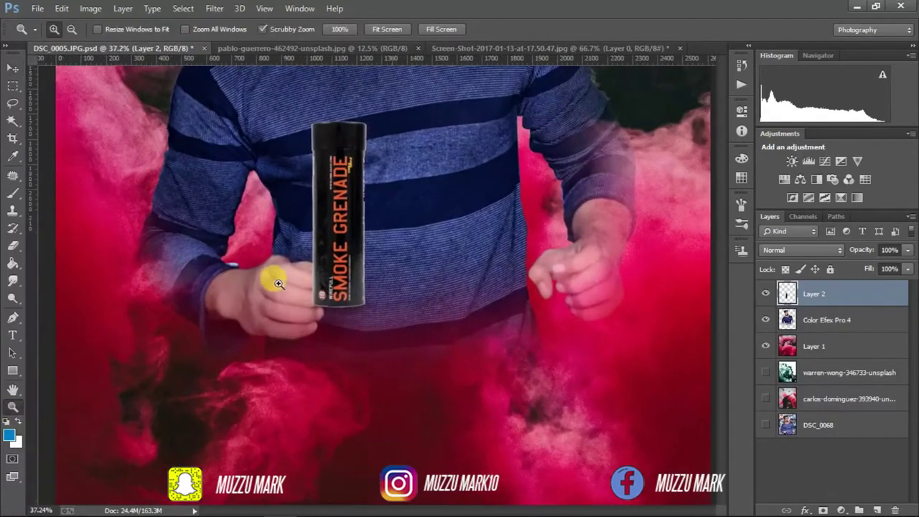
drag(279, 284, 216, 222)
click(14, 68)
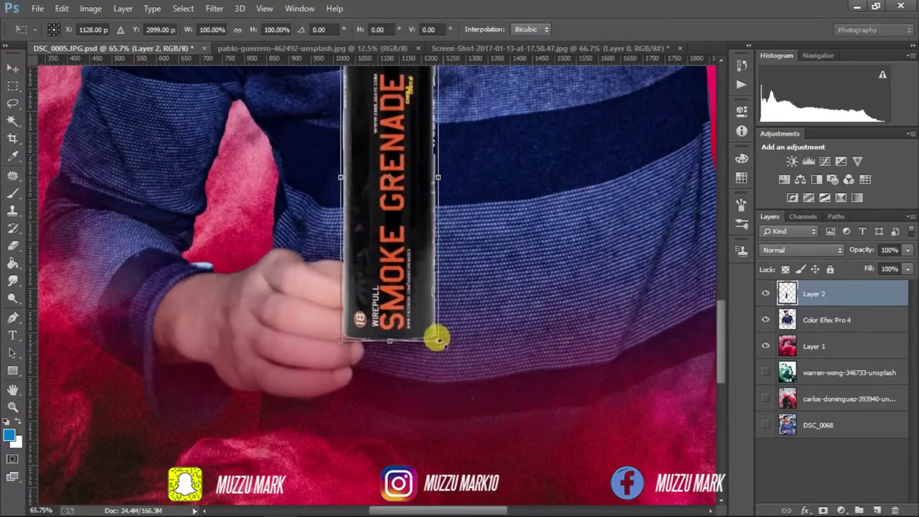
mouse_move(435, 338)
mouse_down()
mouse_move(341, 329)
mouse_move(336, 376)
mouse_up()
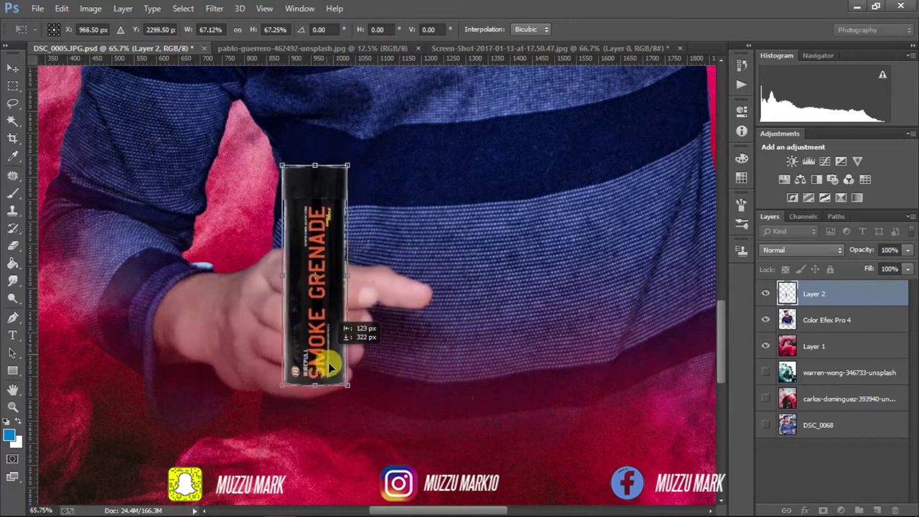
drag(351, 305, 349, 298)
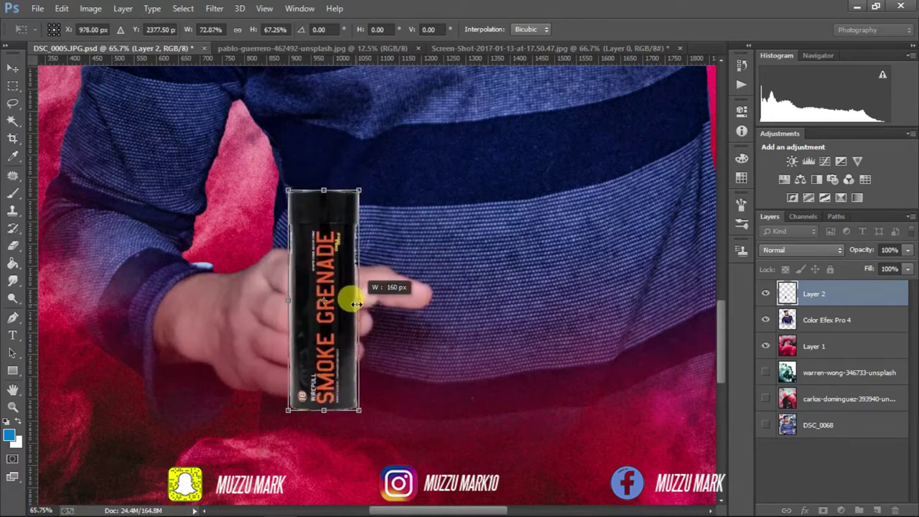
drag(340, 225, 330, 241)
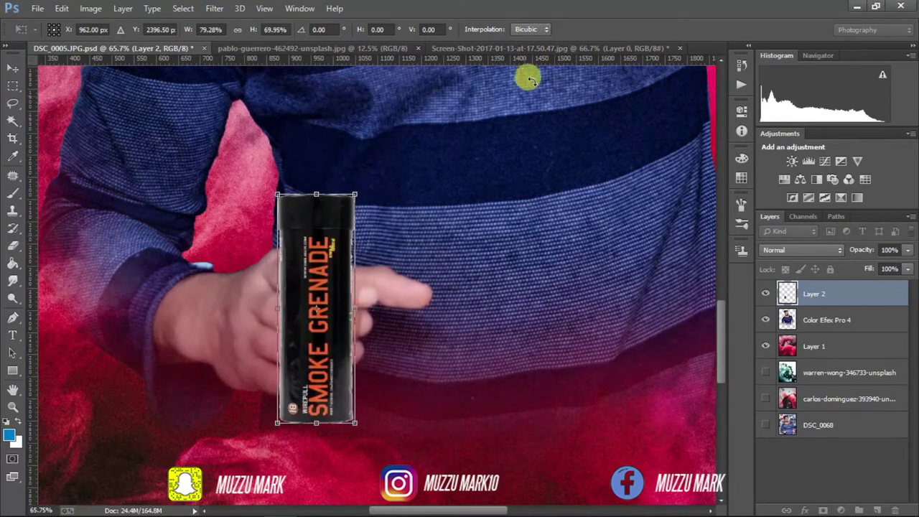
click(14, 67)
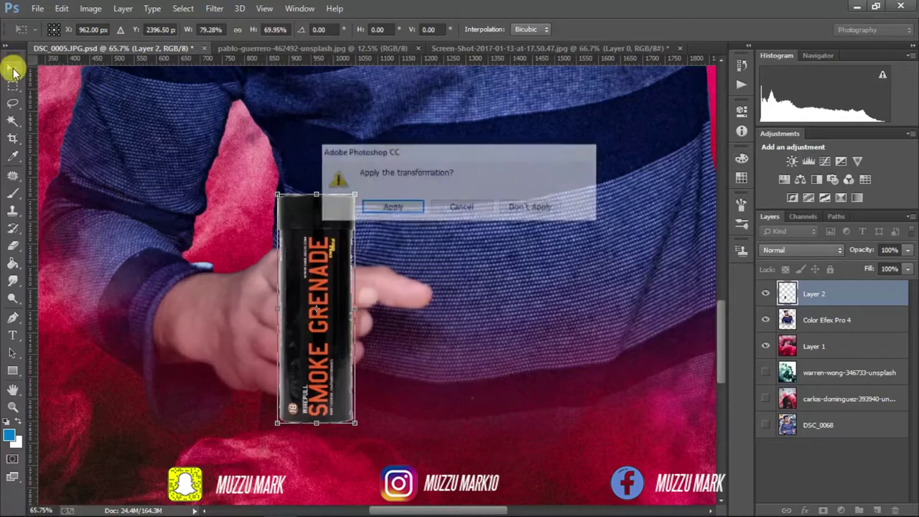
click(399, 205)
scroll(319, 308, up, 3)
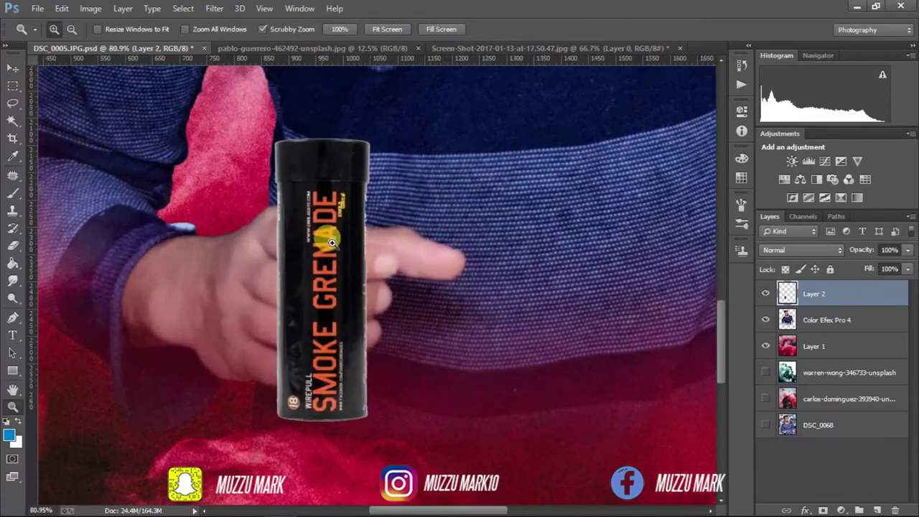
scroll(319, 308, up, 3)
click(12, 244)
- Lower Layer 2 to 39% opacity, erase the grenade over the fingers, then restore full opacity
drag(880, 264, 865, 264)
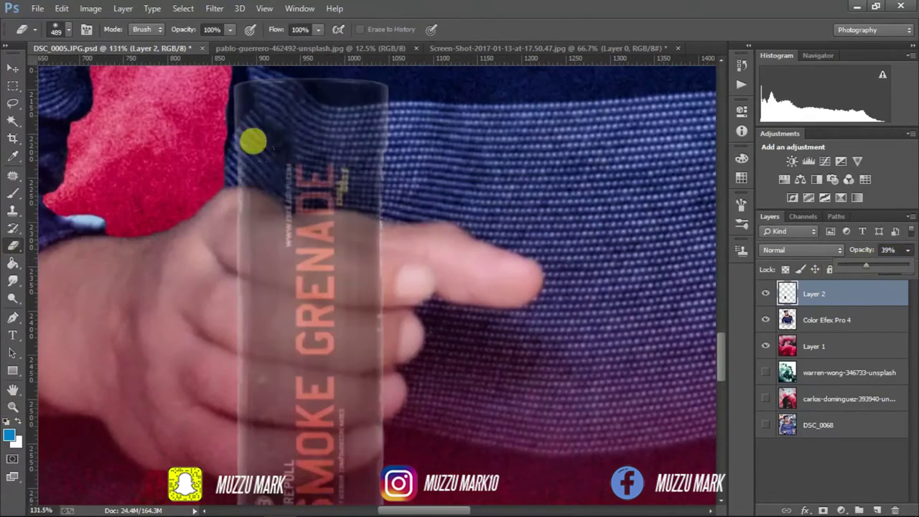
right_click(392, 322)
key(Up)
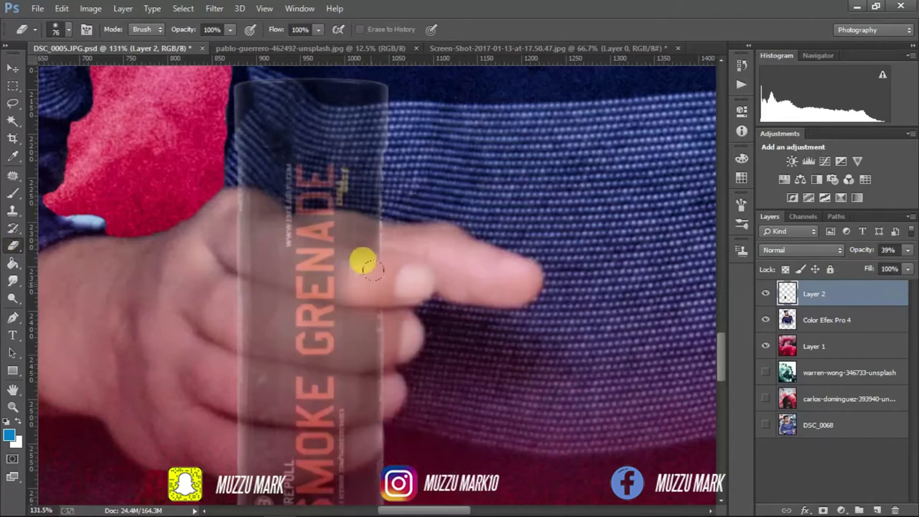
key(Return)
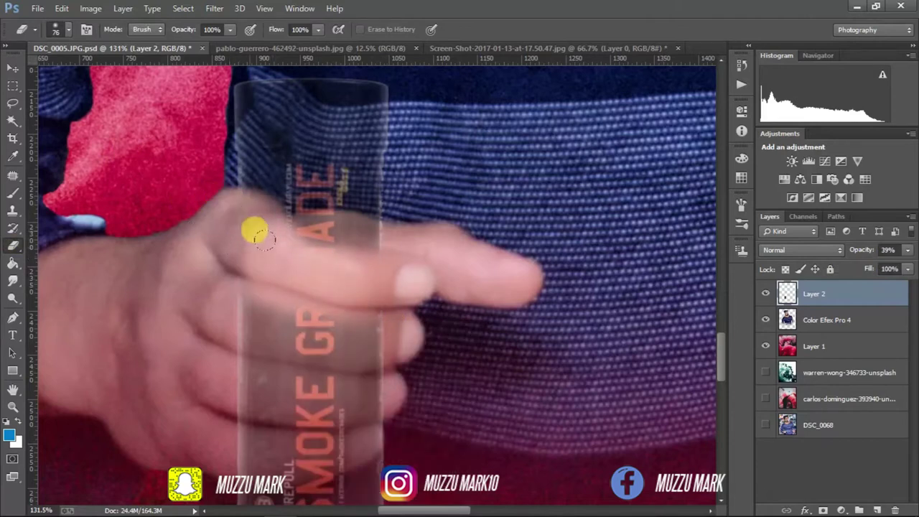
mouse_move(339, 262)
mouse_down()
mouse_move(334, 403)
mouse_move(220, 426)
mouse_move(272, 378)
mouse_move(191, 324)
mouse_move(272, 268)
mouse_up()
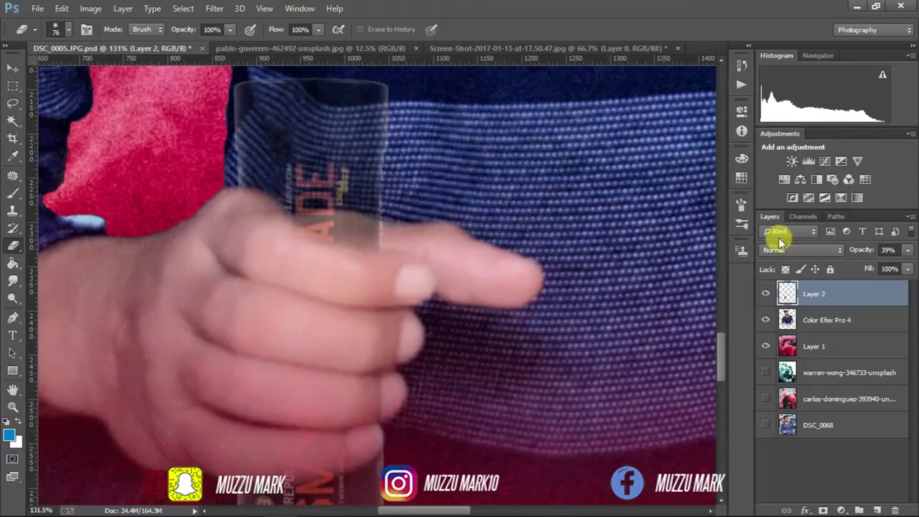
key(ctrl+z)
- Erase more of the grenade under the fingers and along its edge below the hand
right_click(483, 309)
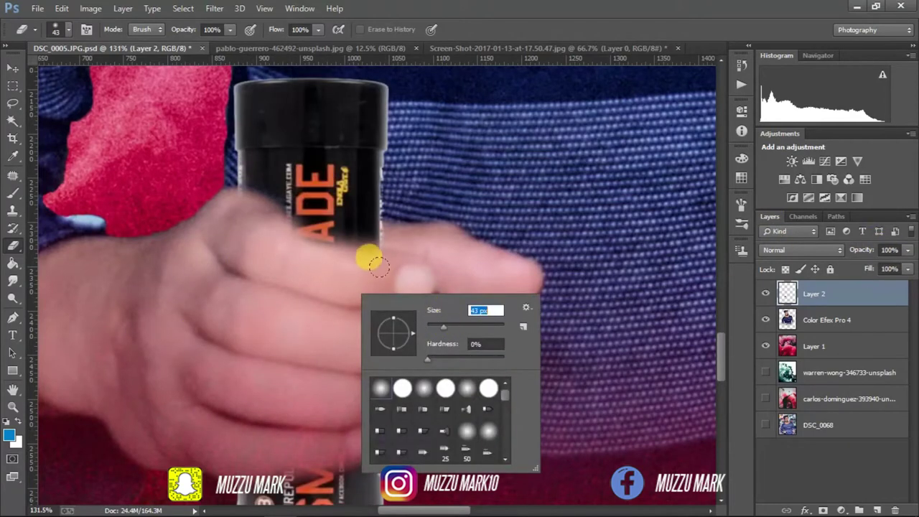
drag(373, 262, 271, 228)
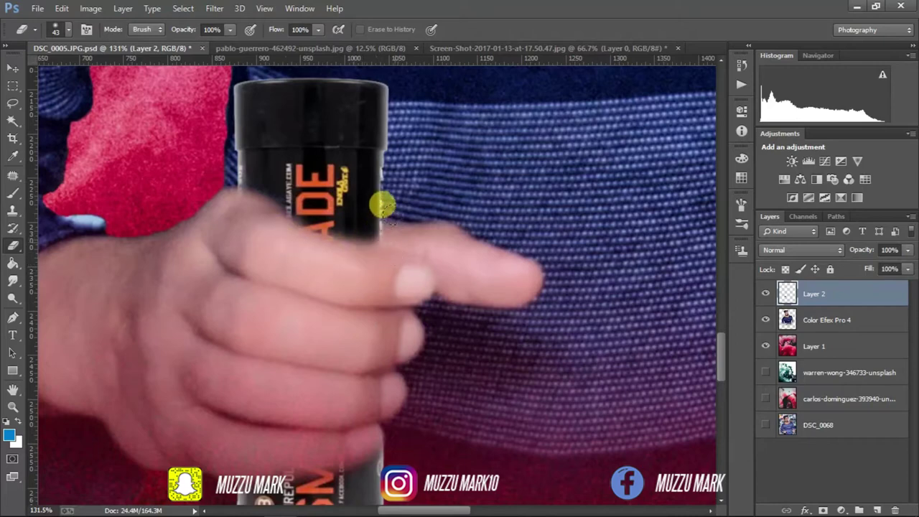
scroll(695, 294, down, 5)
scroll(570, 322, up, 1)
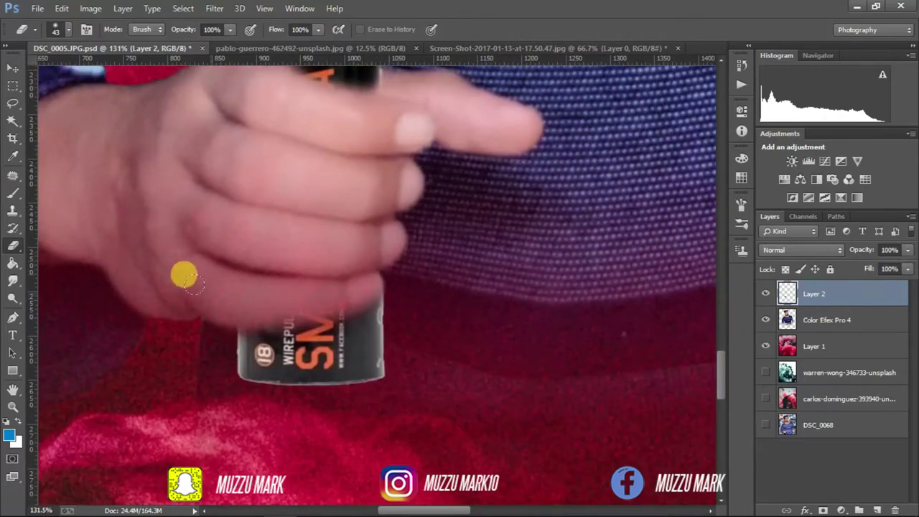
drag(185, 276, 399, 402)
right_click(313, 404)
drag(368, 266, 385, 319)
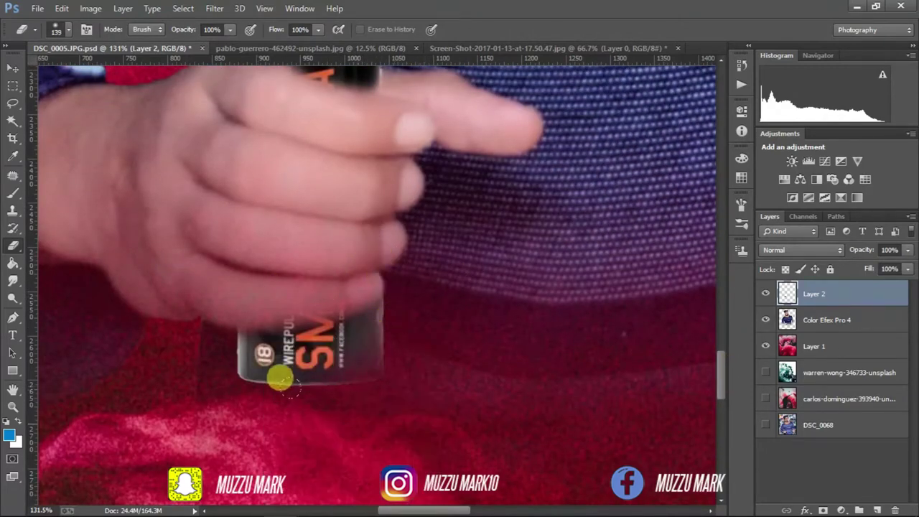
mouse_move(280, 381)
mouse_down()
mouse_move(129, 294)
mouse_move(411, 297)
mouse_up()
- Fit the whole picture in view, save the document, and bring up the pink smoke photo
key(z)
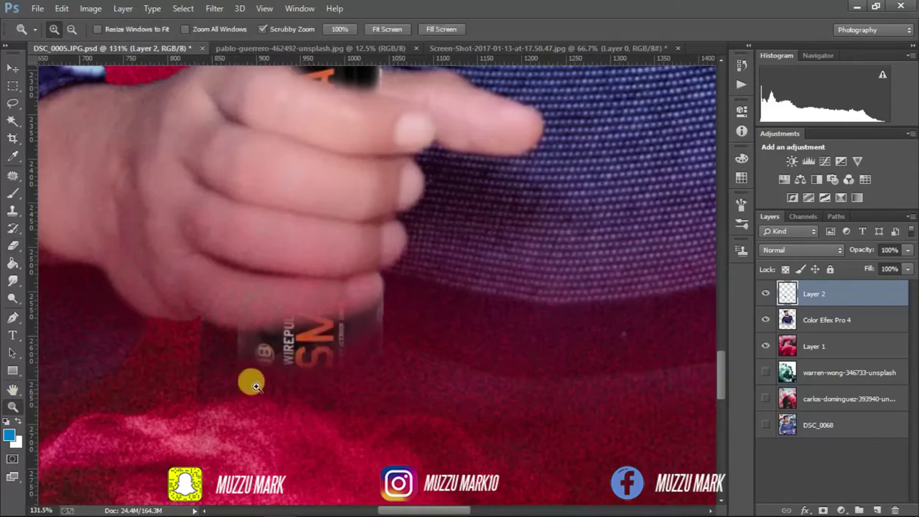
key(ctrl+0)
key(ctrl+s)
drag(508, 412, 433, 377)
click(302, 48)
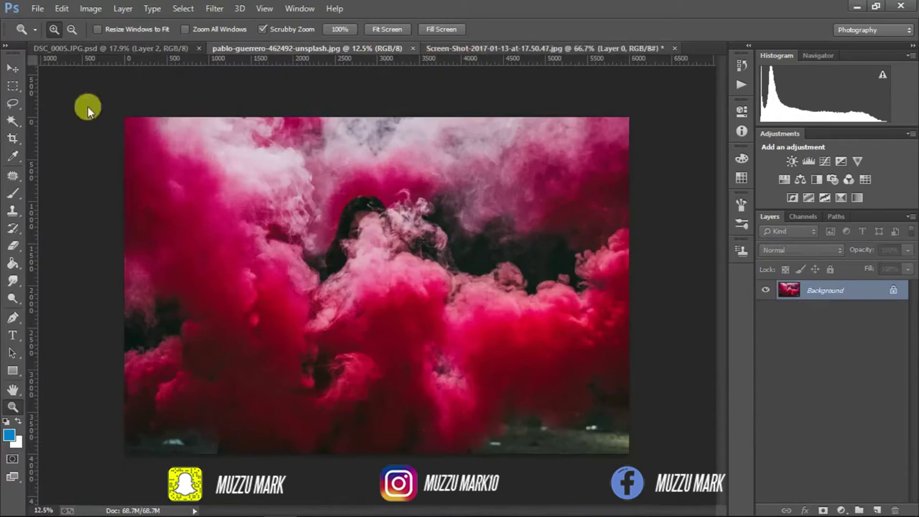
- Drag the grenade image into the portrait as a new layer and zoom in on the hand
key(ctrl+Tab)
key(v)
mouse_move(380, 197)
mouse_down()
mouse_move(164, 51)
mouse_move(471, 357)
mouse_up()
key(ctrl+t)
drag(476, 409, 471, 380)
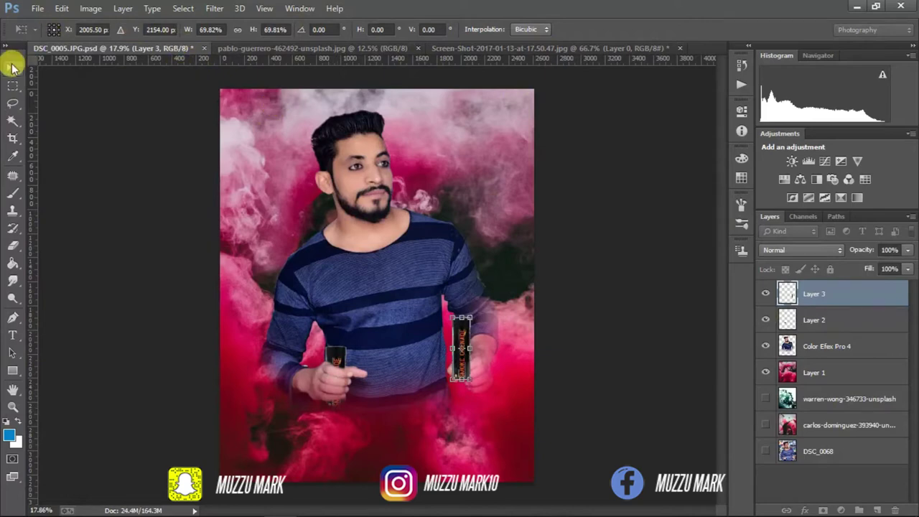
key(z)
key(Return)
mouse_move(483, 382)
mouse_down()
mouse_move(507, 405)
mouse_move(546, 367)
mouse_up()
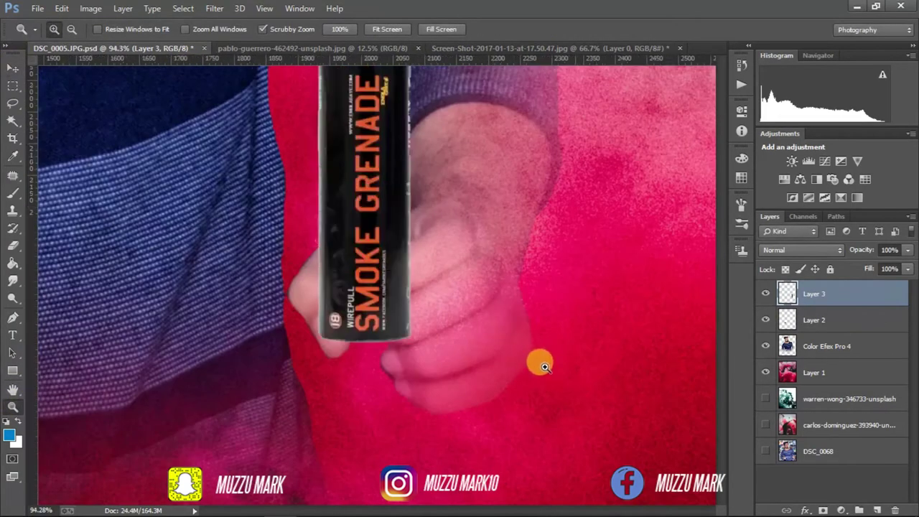
key(ctrl+1)
click(14, 68)
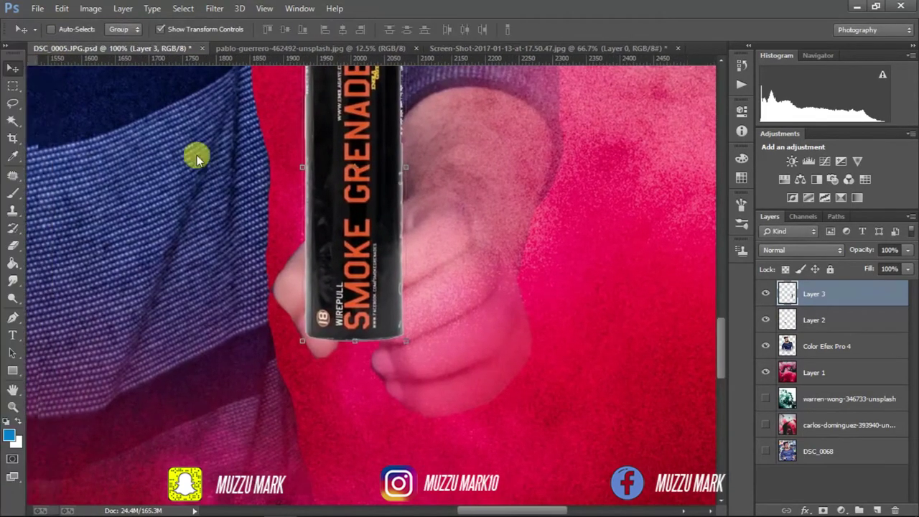
- Scale the second grenade wider and shorter, tilt it about -27 degrees, and place it in the fist
key(ctrl+t)
drag(421, 390, 398, 347)
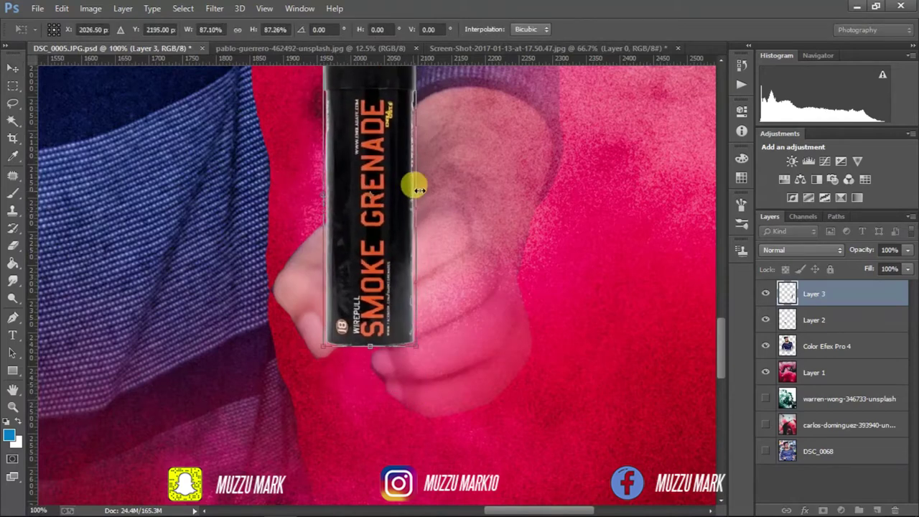
drag(415, 185, 425, 189)
drag(458, 310, 451, 328)
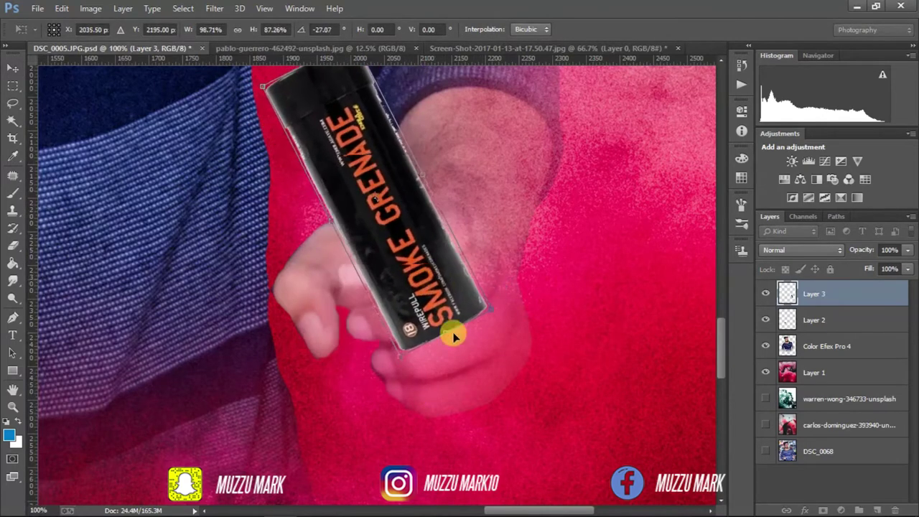
drag(418, 277, 467, 386)
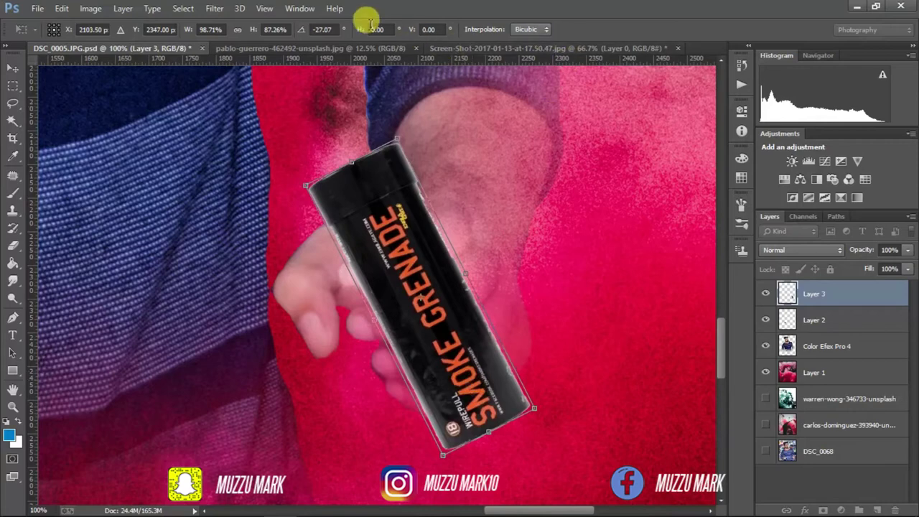
double_click(394, 201)
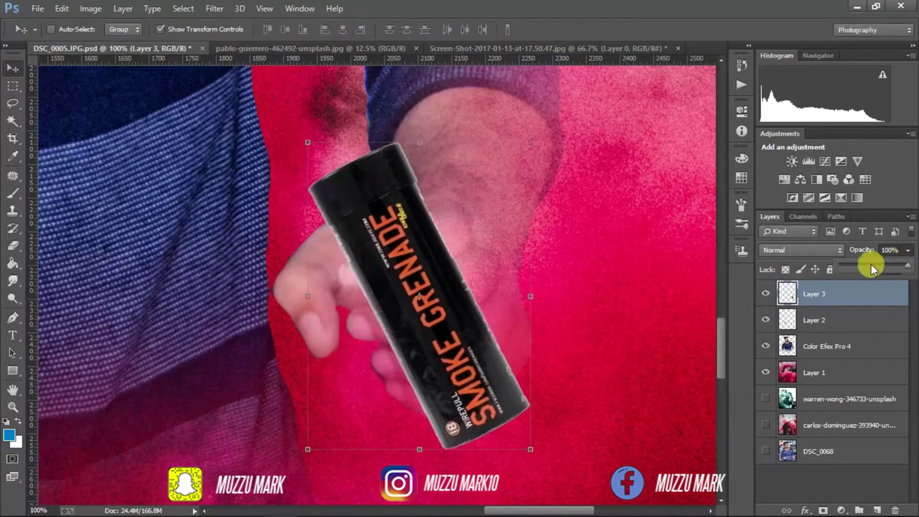
- Make Layer 3 translucent and erase the grenade where the fingers overlap, using a 50 px eraser
click(873, 268)
key(e)
right_click(511, 267)
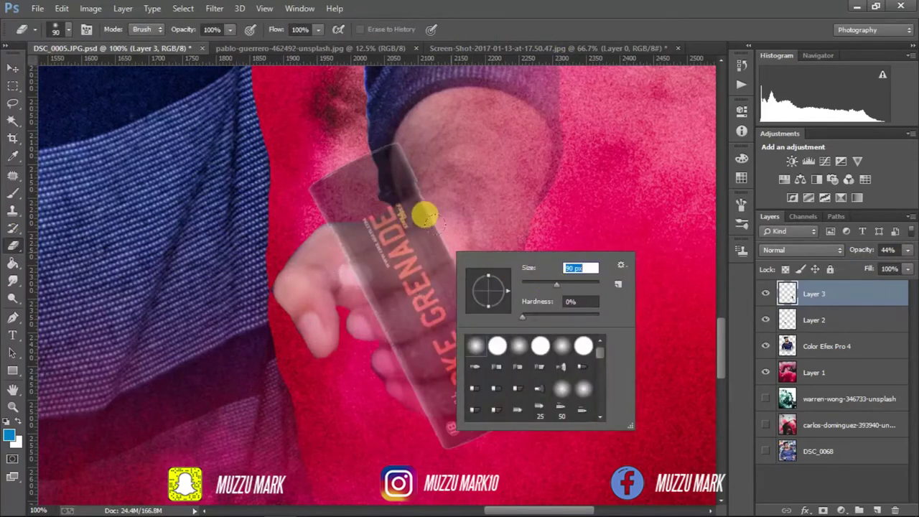
click(424, 213)
mouse_move(425, 200)
mouse_down()
mouse_move(356, 266)
mouse_move(435, 273)
mouse_move(474, 366)
mouse_up()
right_click(533, 347)
key(bracketleft)
key(bracketleft)
key(bracketleft)
click(486, 336)
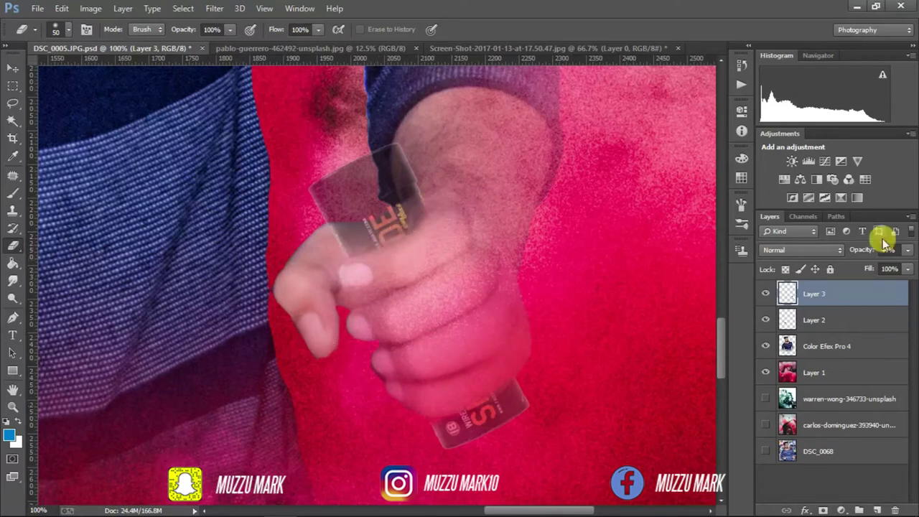
- Restore the grenade to nearly full opacity, erase its edge behind the fingers, and zoom out
drag(911, 254, 909, 267)
drag(440, 250, 414, 247)
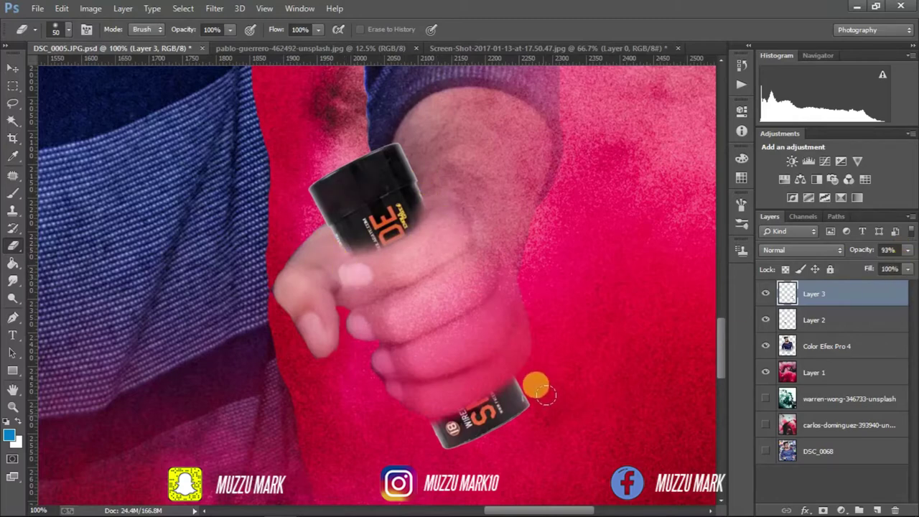
right_click(431, 431)
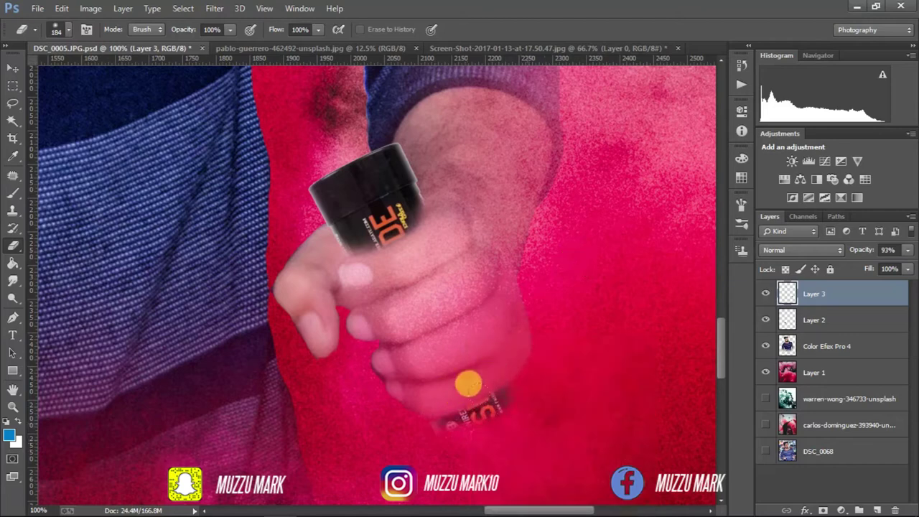
key(z)
scroll(94, 402, down, 5)
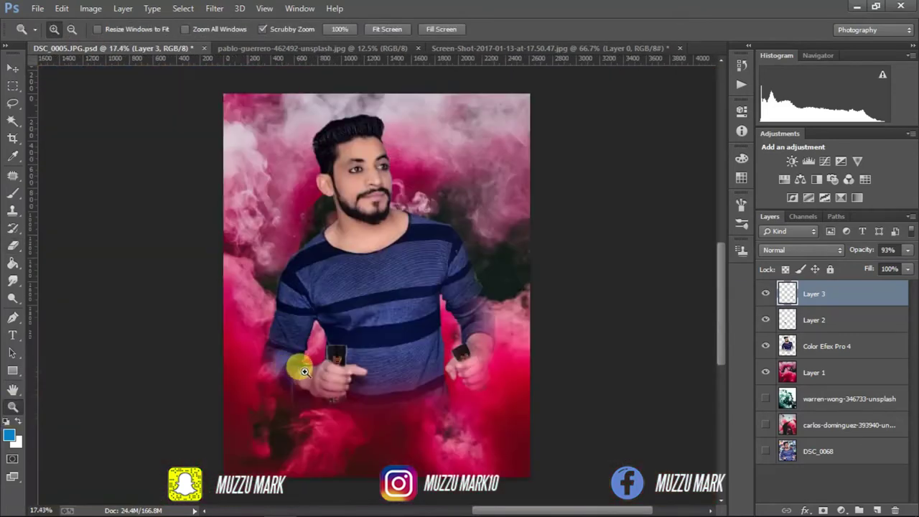
- Save, copy a Patch-selected piece of pink smoke to Layer 4, and move it onto the neck
key(ctrl+s)
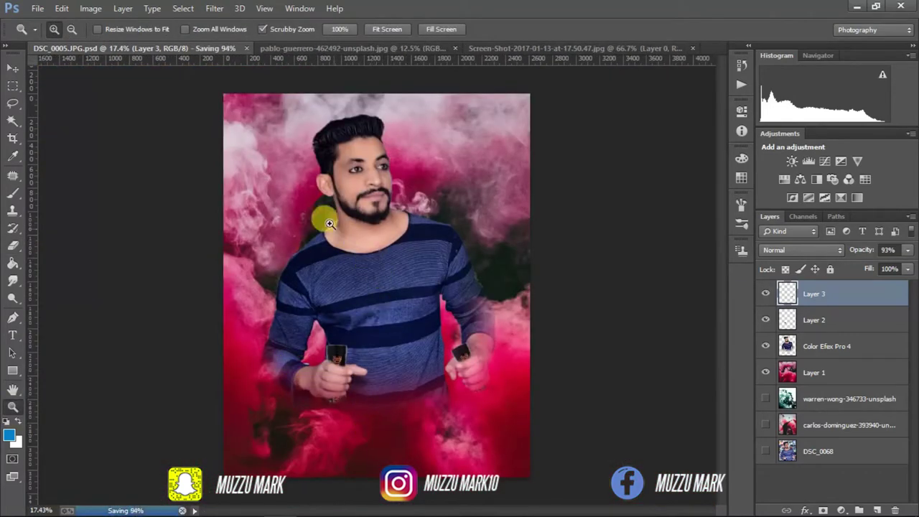
scroll(319, 208, up, 2)
scroll(327, 237, up, 3)
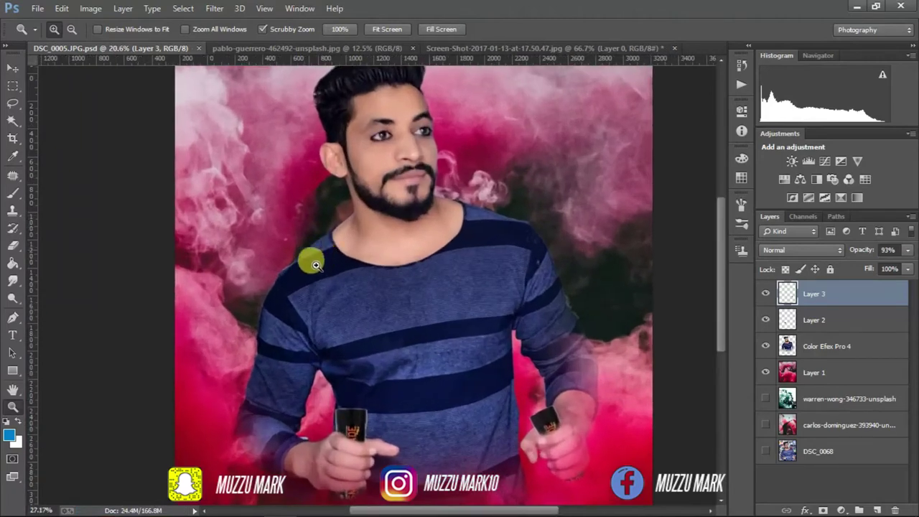
key(j)
drag(192, 355, 197, 328)
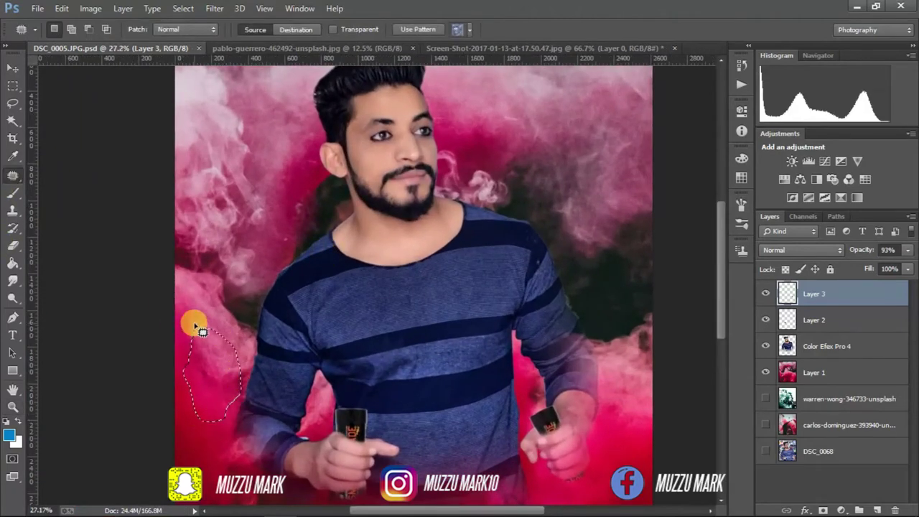
click(873, 347)
click(782, 372)
key(ctrl+j)
click(13, 67)
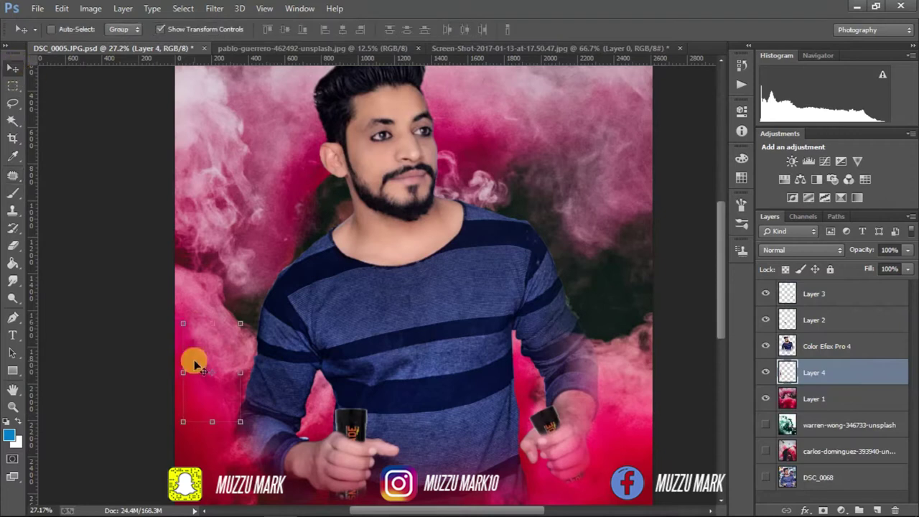
mouse_move(217, 412)
mouse_down()
mouse_move(365, 241)
mouse_move(420, 302)
mouse_move(402, 379)
mouse_move(299, 310)
mouse_up()
- Scale and rotate the smoke piece, then apply a Gaussian Blur of about 29 px radius
key(ctrl+t)
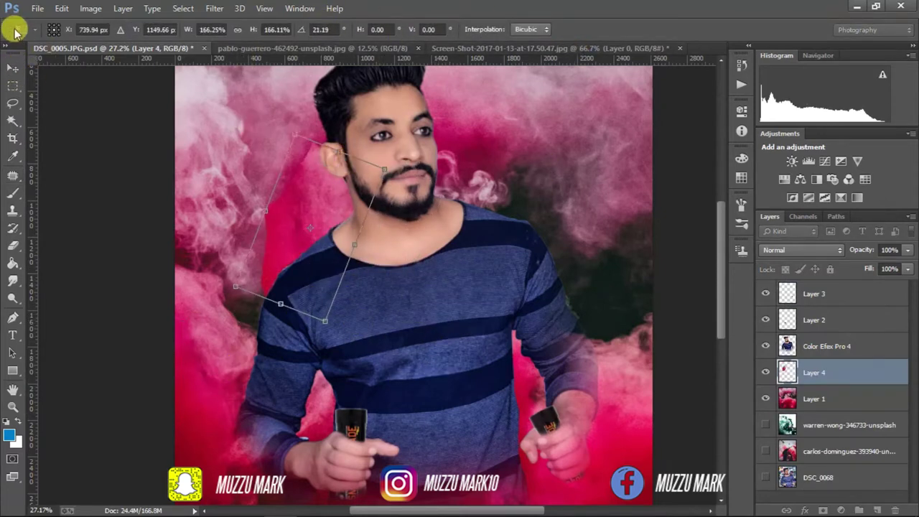
click(13, 67)
click(395, 210)
click(214, 7)
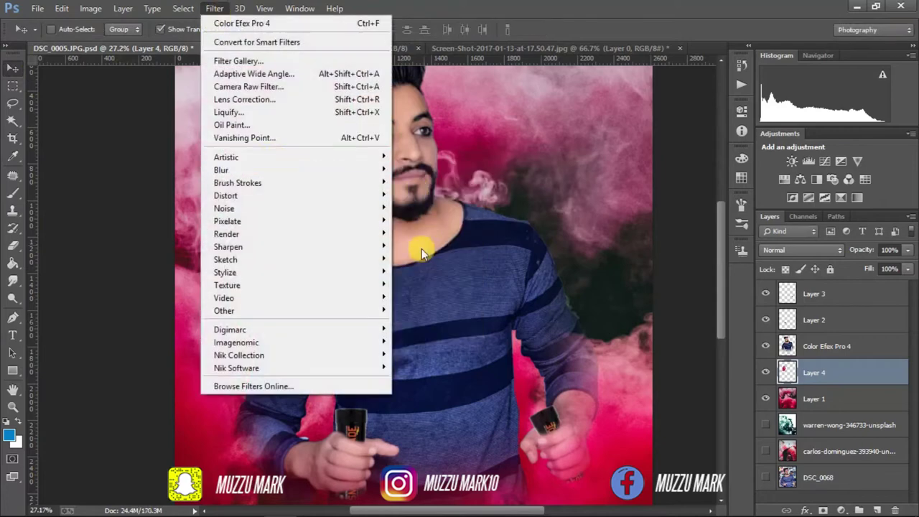
click(454, 271)
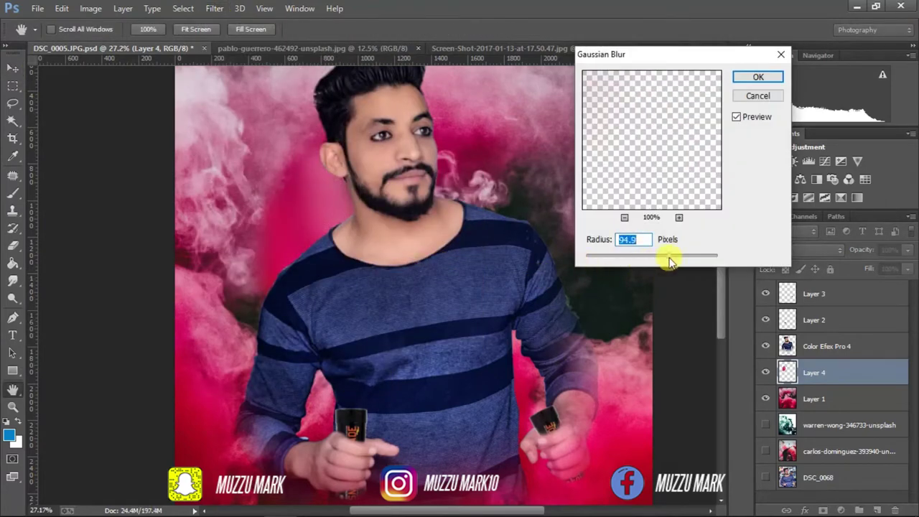
drag(673, 256, 650, 259)
click(760, 79)
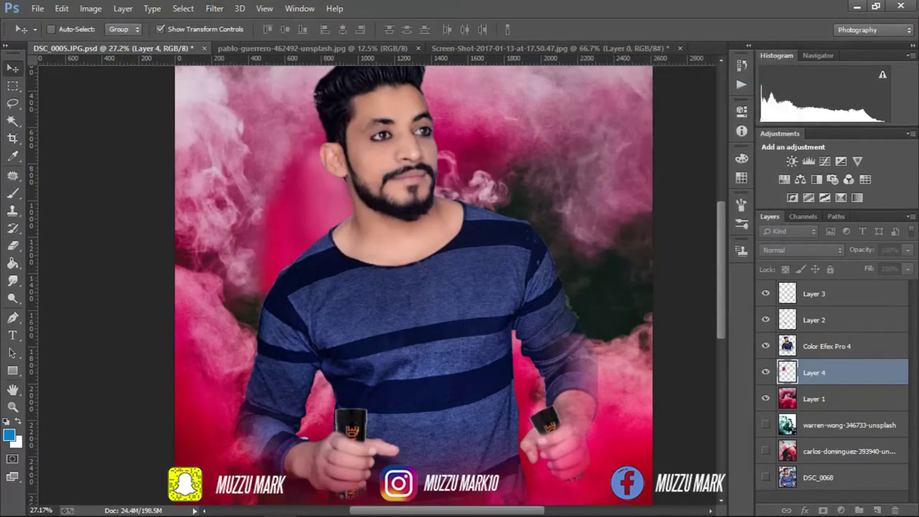
- Erase the smoke piece's edges to soften them, zoom out, and select Layer 4
click(13, 244)
right_click(237, 166)
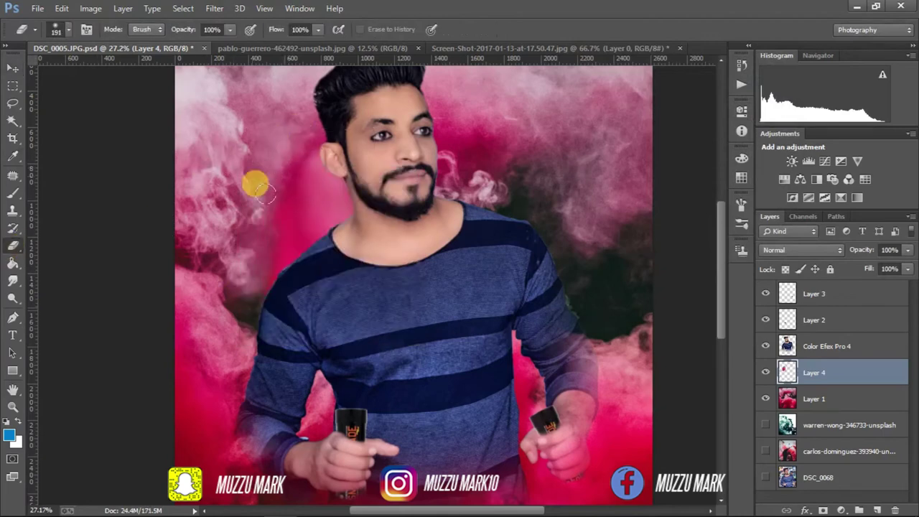
drag(256, 185, 230, 293)
click(12, 406)
drag(414, 365, 385, 373)
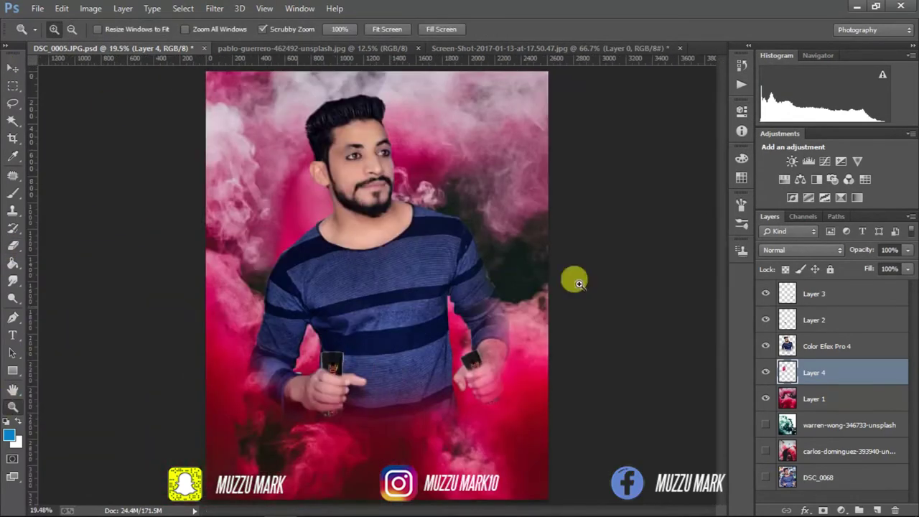
shift+click(840, 394)
- Merge the blurred smoke Layer 4 into the Layer 1 background smoke
right_click(841, 394)
click(611, 396)
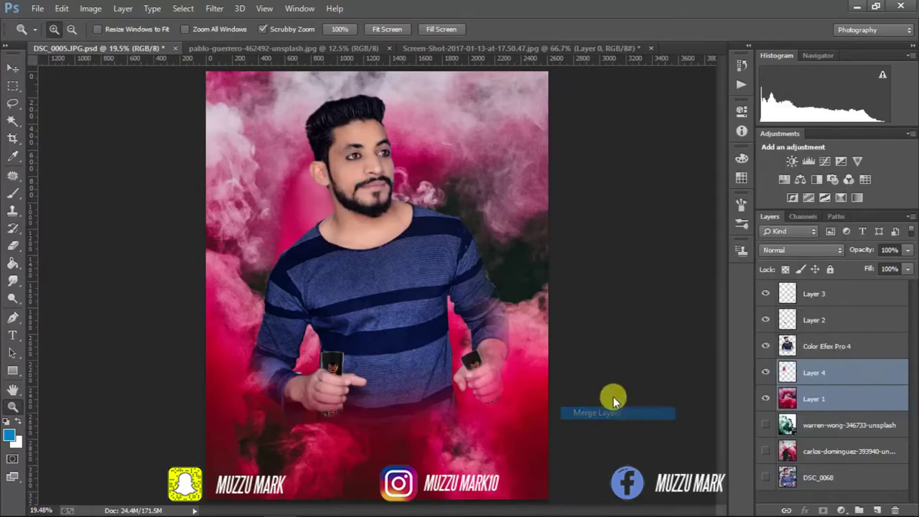
drag(446, 363, 431, 359)
right_click(825, 346)
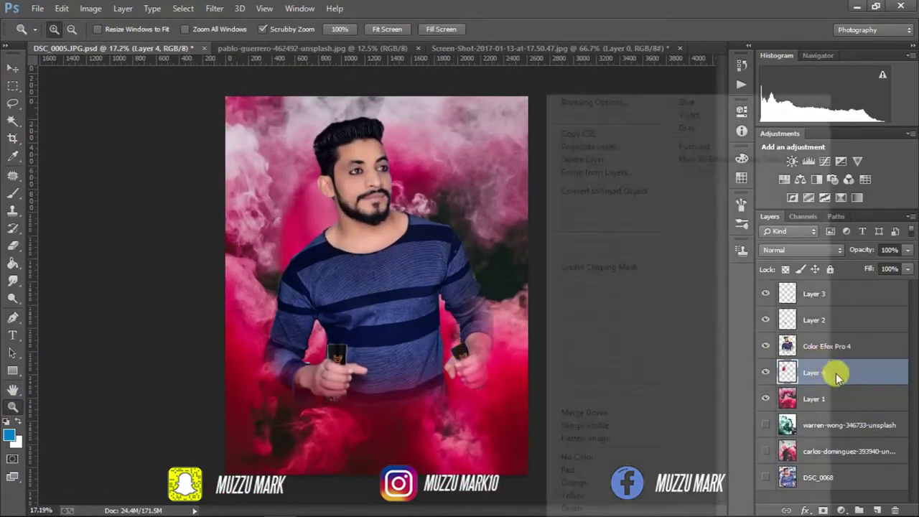
click(597, 160)
- Content-Aware fill a Patch-outlined area beside the man's ear and jaw, then deselect
drag(328, 232, 352, 251)
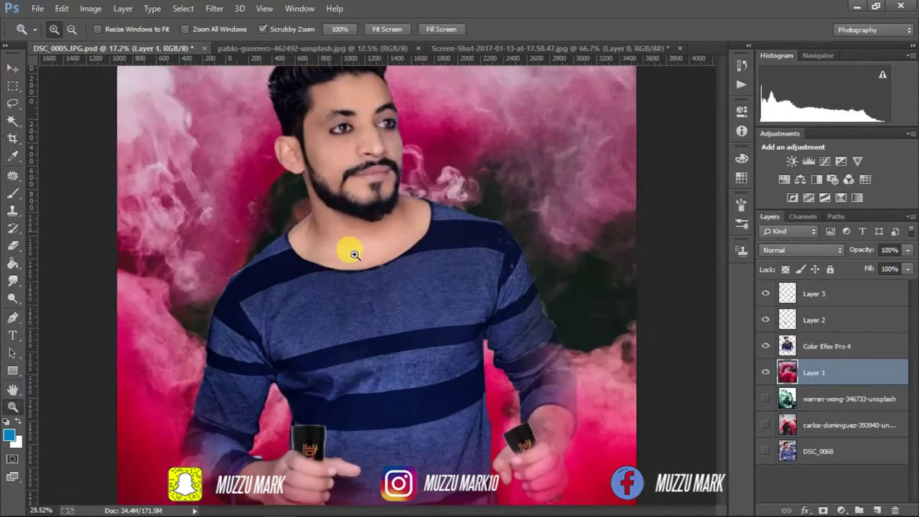
click(13, 178)
drag(362, 154, 293, 200)
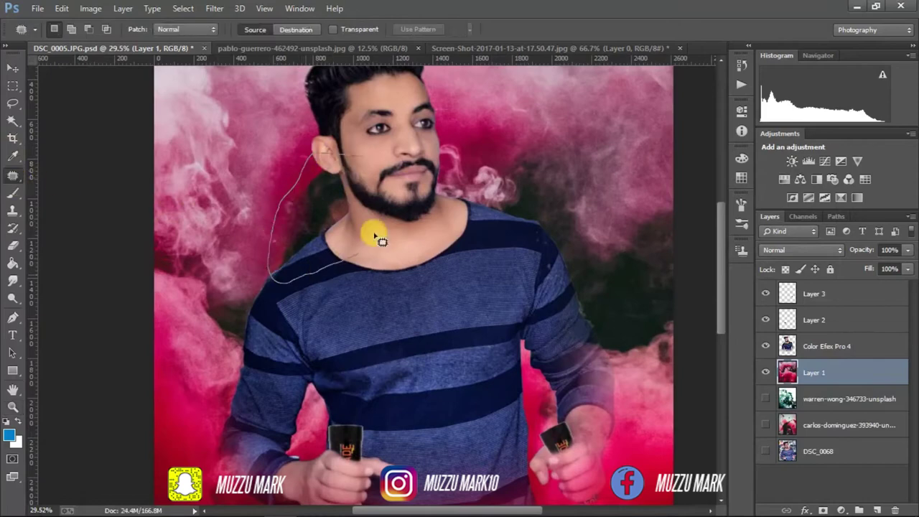
drag(379, 239, 384, 164)
click(62, 8)
click(201, 188)
click(533, 139)
key(o)
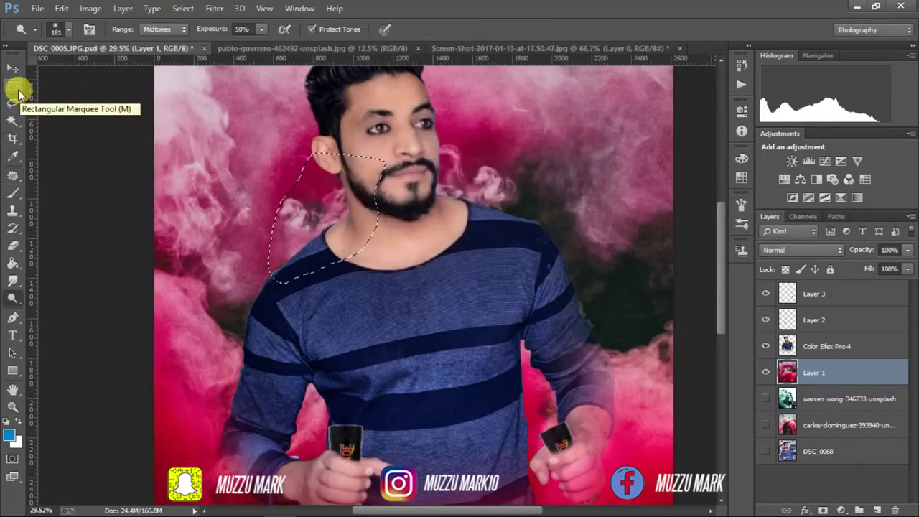
key(ctrl+d)
- Zoom out, save the composite, and switch to the pablo-guerrero pink smoke photo
key(z)
key(ctrl+minus)
key(ctrl+minus)
key(ctrl+s)
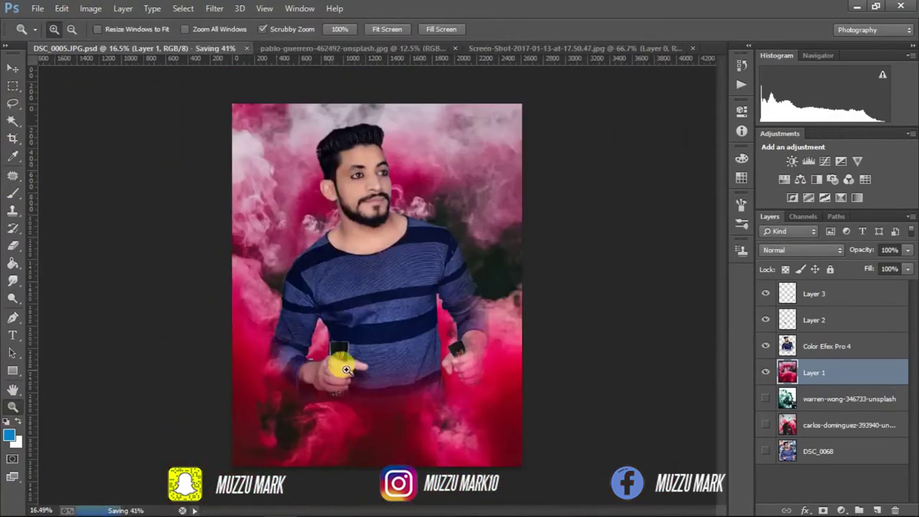
click(376, 49)
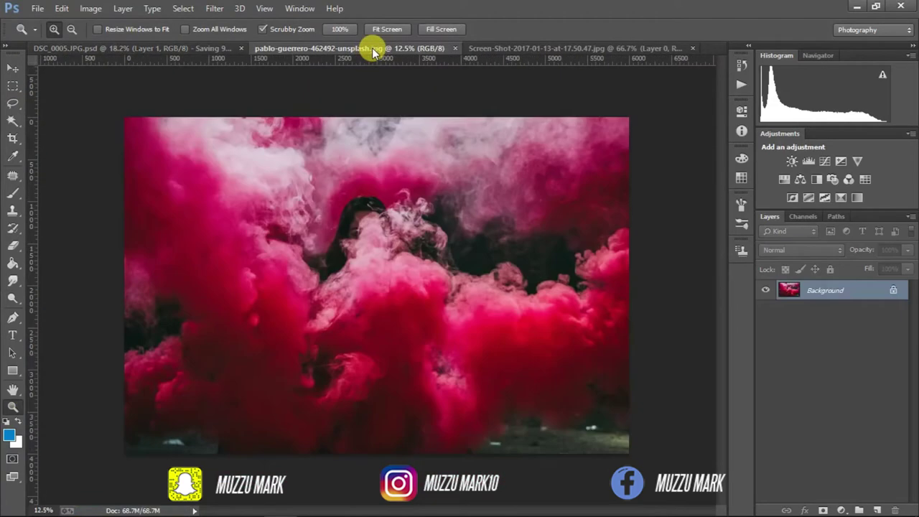
- Resize the placed smoke-arc image on the portrait composite and zoom in on it
click(478, 48)
click(157, 50)
mouse_move(421, 308)
mouse_down()
mouse_move(656, 440)
mouse_move(525, 350)
mouse_up()
click(471, 30)
click(13, 405)
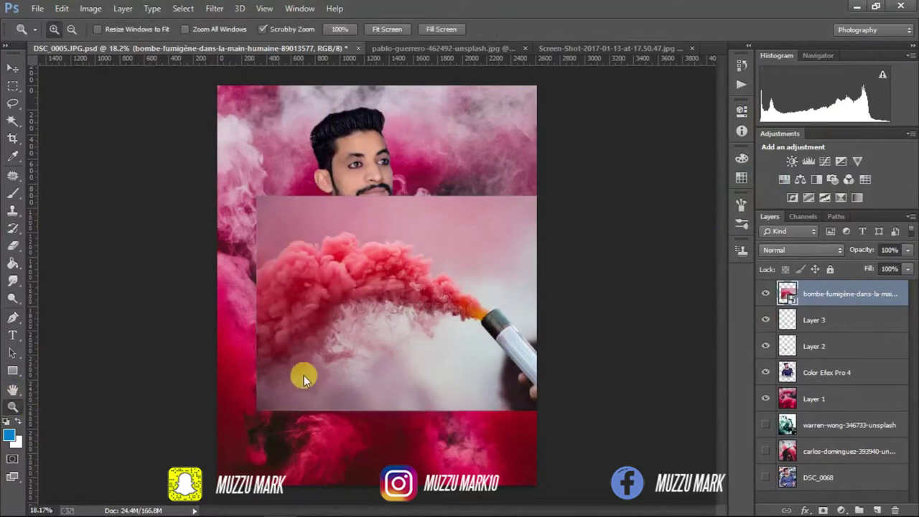
mouse_move(304, 375)
mouse_down()
mouse_move(535, 259)
mouse_move(124, 272)
mouse_up()
- Try selecting the pale background with the Magic Wand, then clear that selection
click(13, 127)
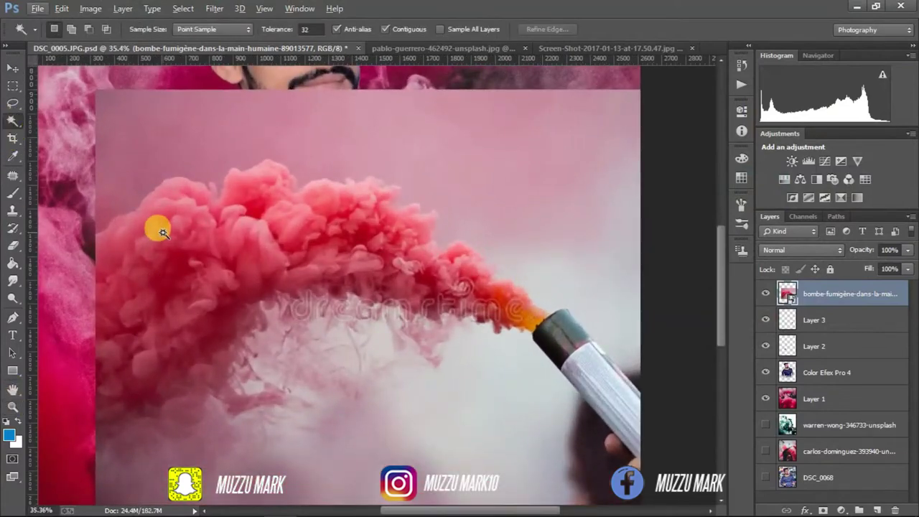
click(158, 230)
click(439, 151)
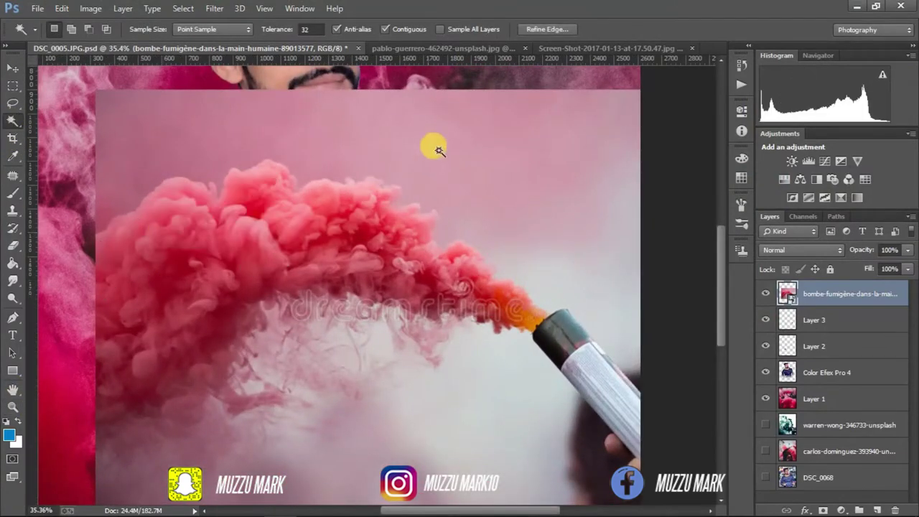
shift+click(171, 133)
shift+click(591, 283)
click(523, 425)
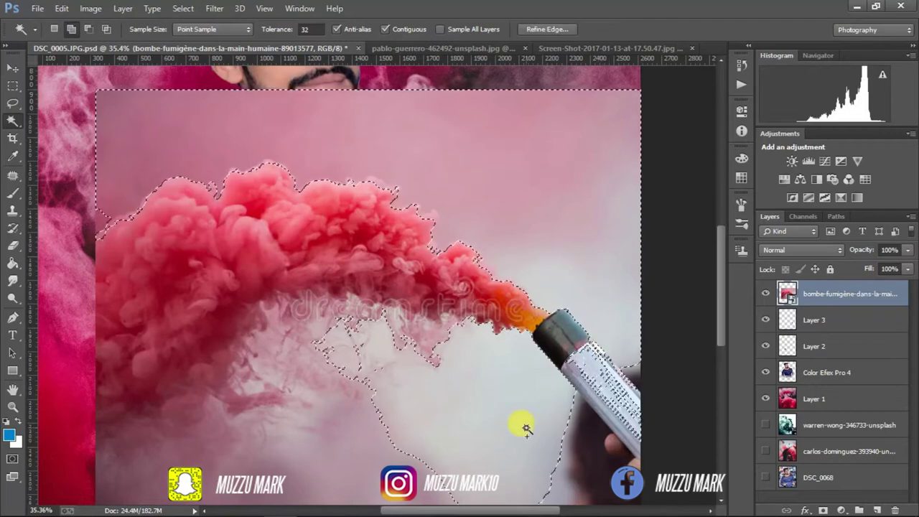
click(589, 474)
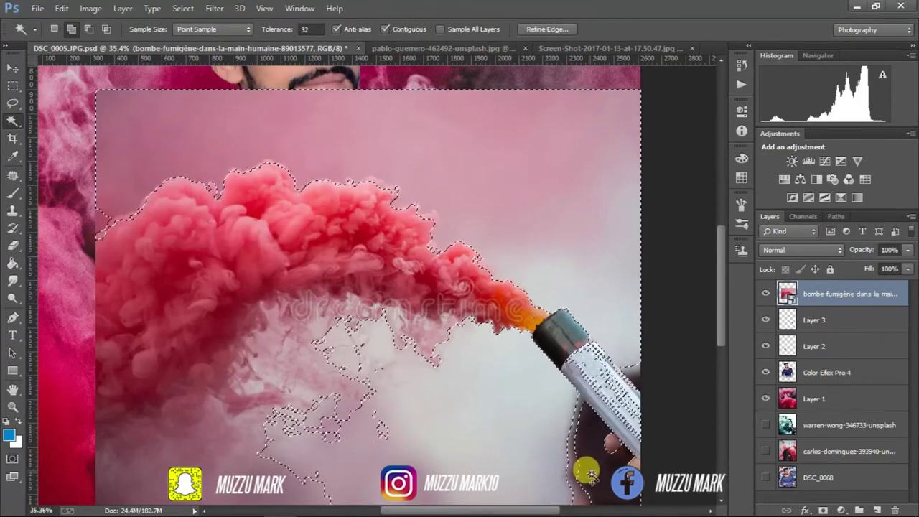
click(580, 382)
click(595, 399)
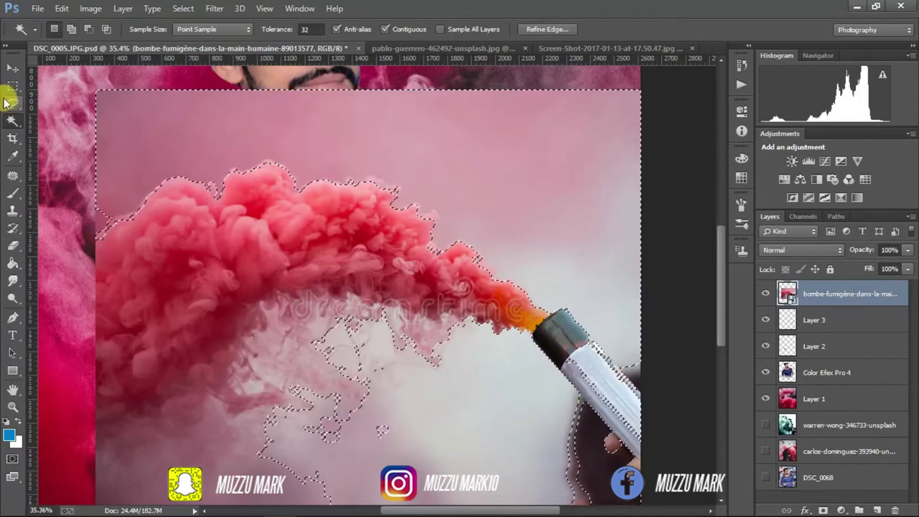
click(13, 86)
click(96, 228)
- Quick-select the smoke plume down to the canister, subtracting the pale lower-left area
right_click(14, 128)
click(72, 118)
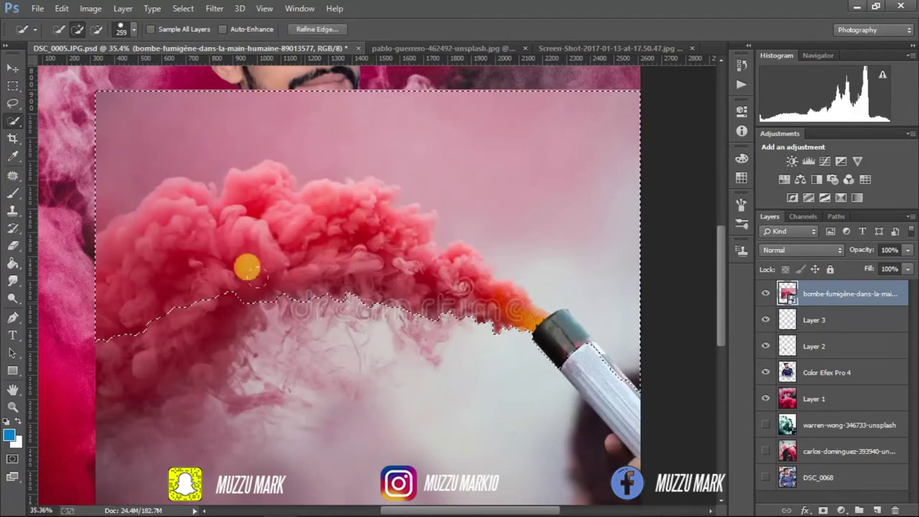
drag(402, 259, 488, 309)
click(125, 30)
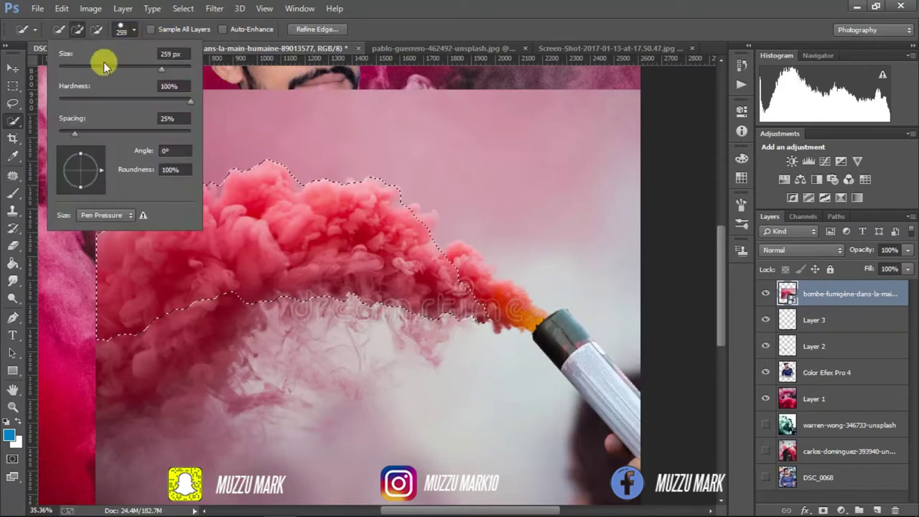
drag(454, 275, 501, 298)
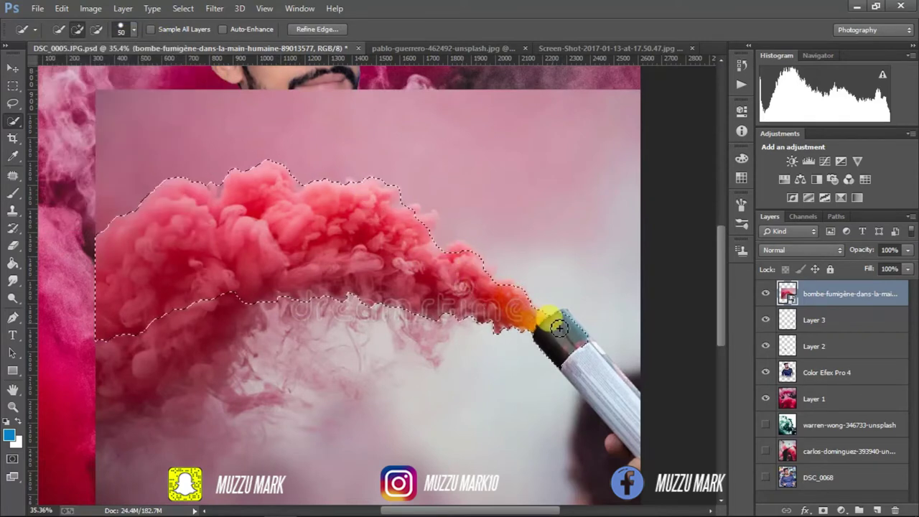
drag(341, 278, 201, 373)
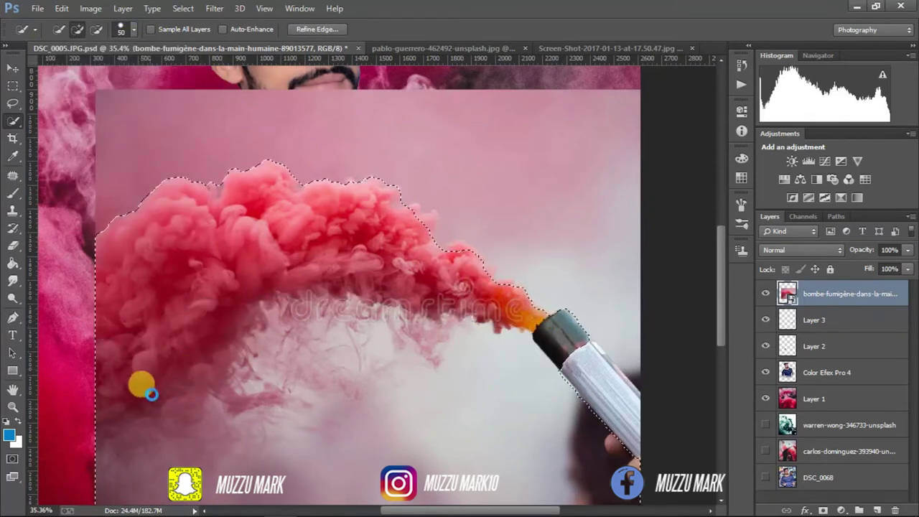
alt+click(504, 425)
drag(387, 384, 93, 488)
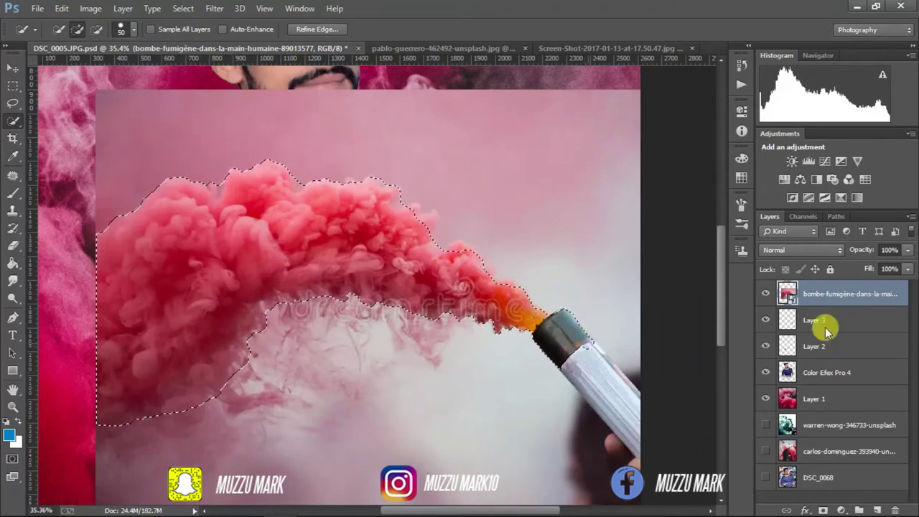
- Mask the smoke layer to its selection and soften the plume edges with Refine Mask
right_click(827, 329)
click(823, 510)
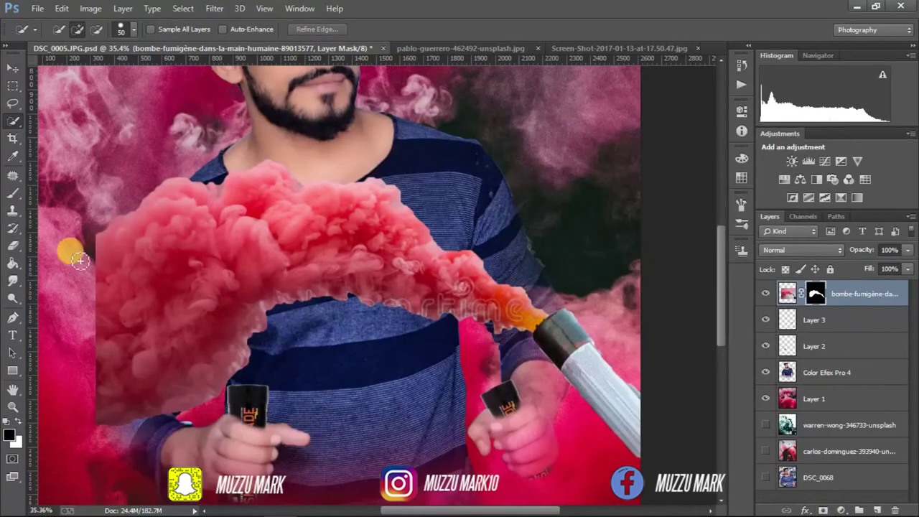
right_click(830, 296)
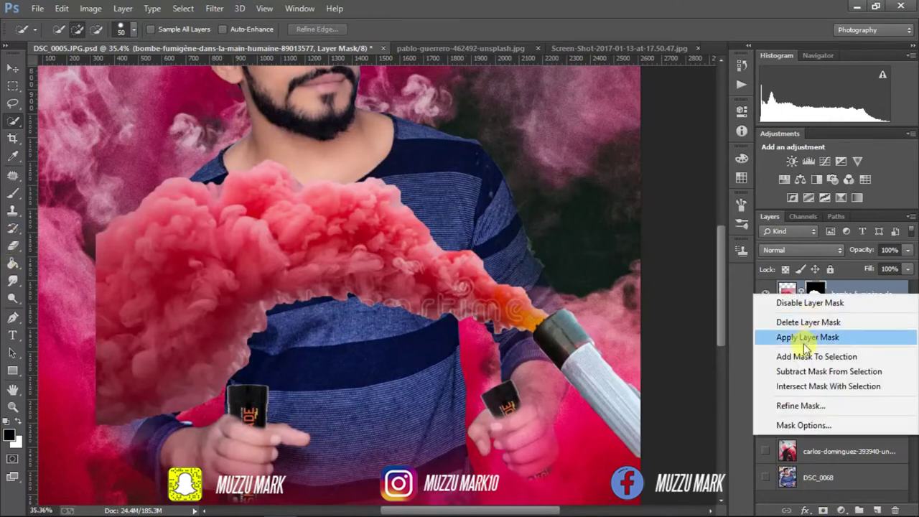
click(784, 407)
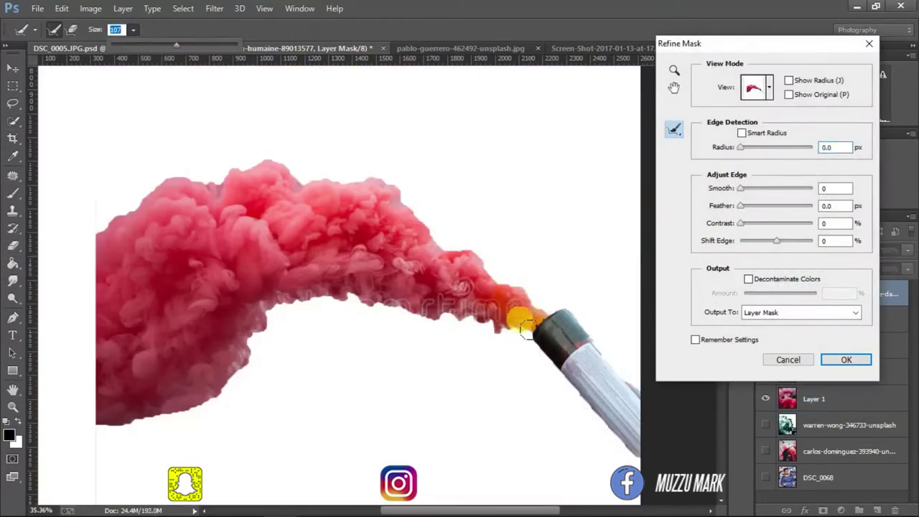
drag(525, 328, 434, 314)
drag(237, 353, 95, 418)
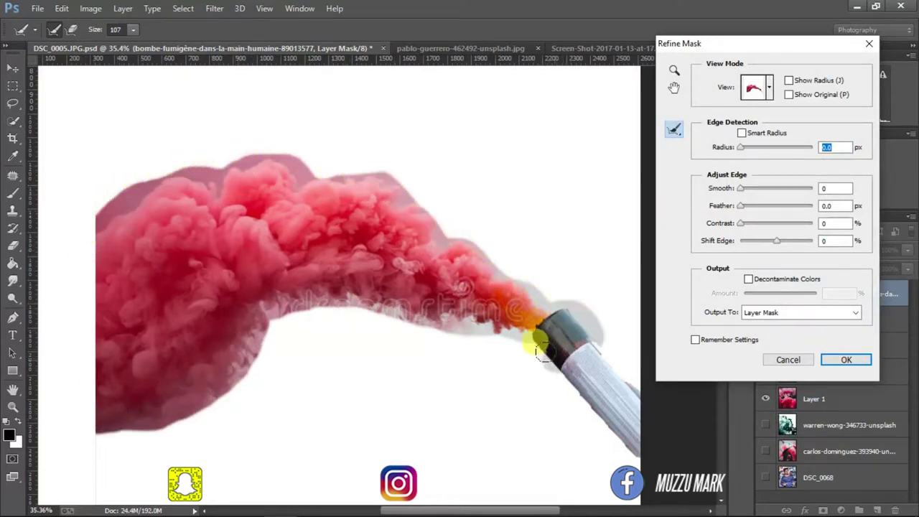
click(847, 359)
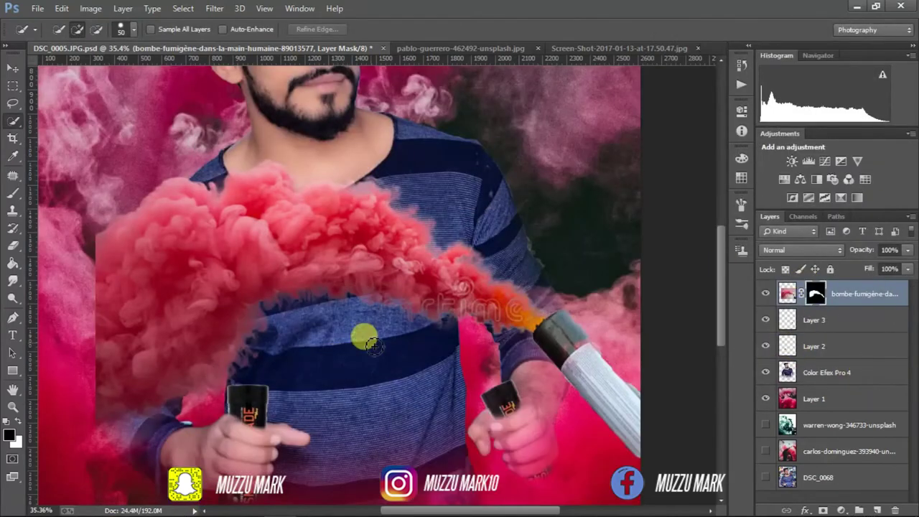
- Apply the layer mask permanently to the smoke layer and zoom in on the canister
right_click(819, 293)
click(833, 337)
click(12, 406)
drag(580, 421, 618, 421)
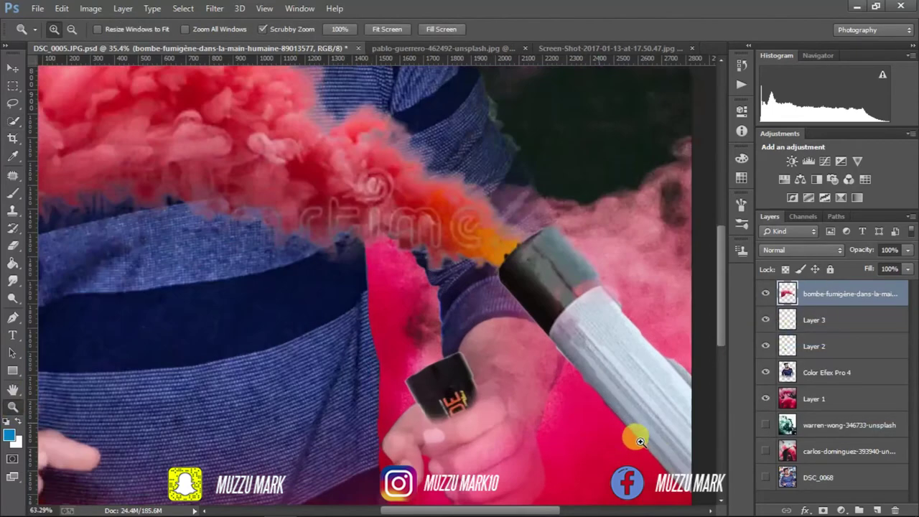
- Outline the white canister body with the Patch tool, erase it, and deselect
click(11, 176)
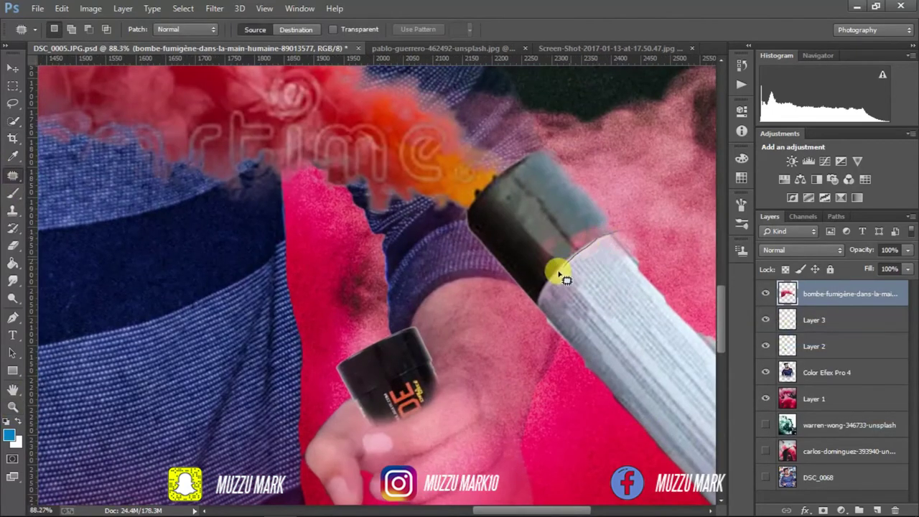
drag(668, 255, 628, 230)
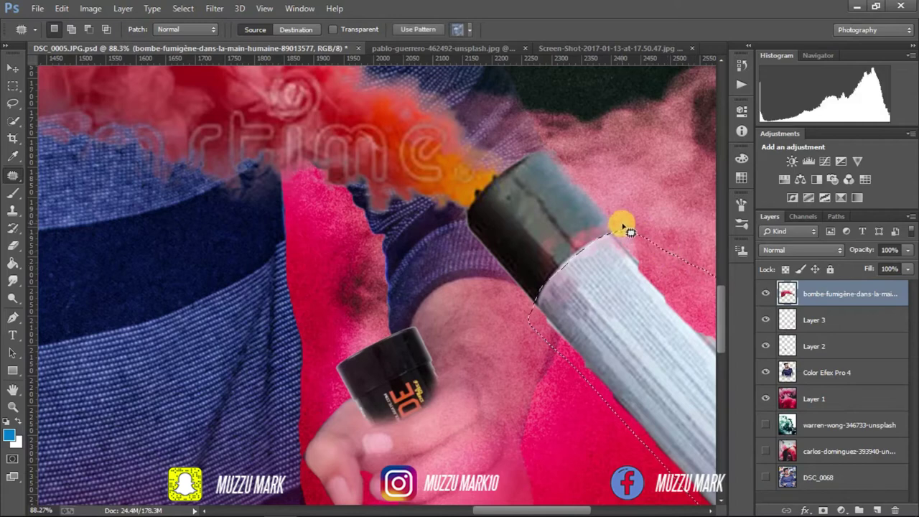
drag(559, 275, 501, 359)
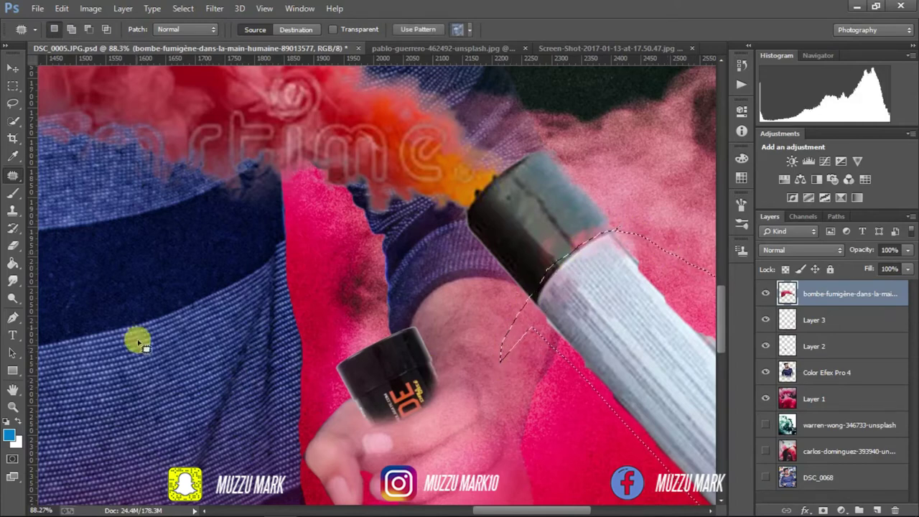
click(26, 251)
right_click(205, 267)
click(624, 352)
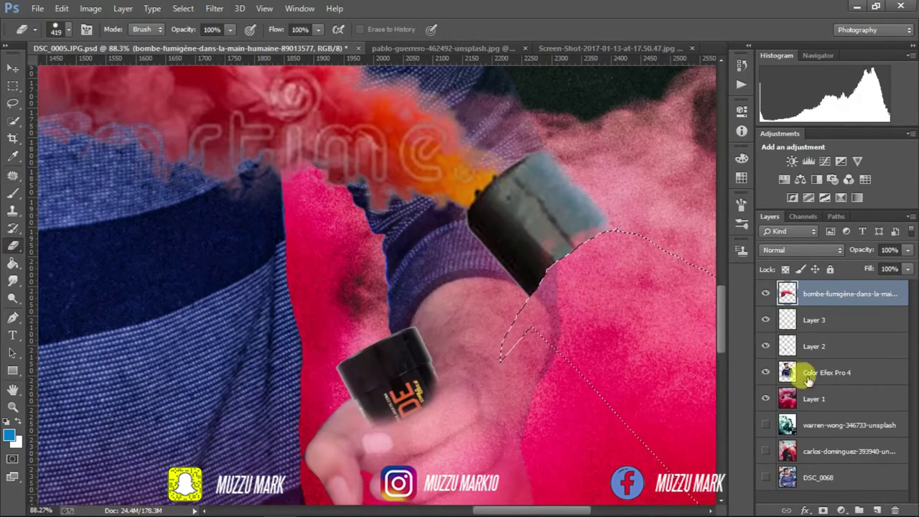
drag(538, 511, 564, 511)
drag(721, 322, 720, 356)
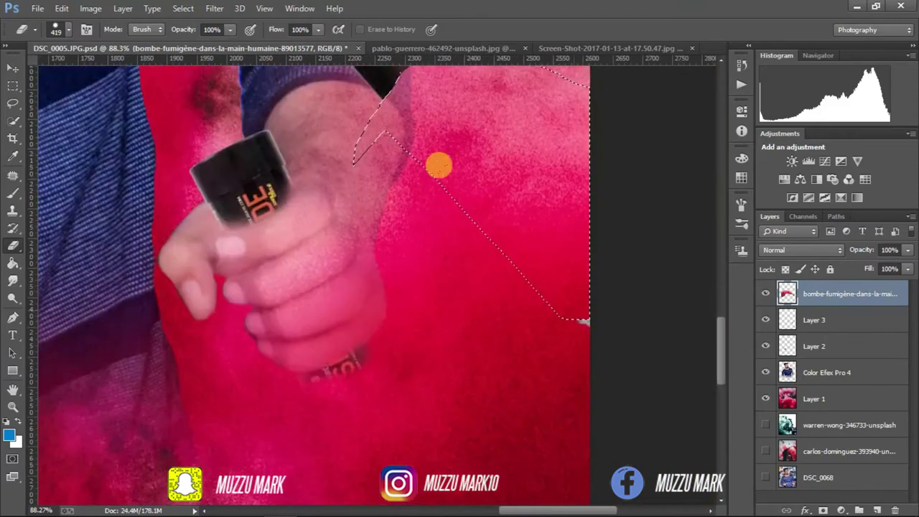
click(12, 84)
key(ctrl+d)
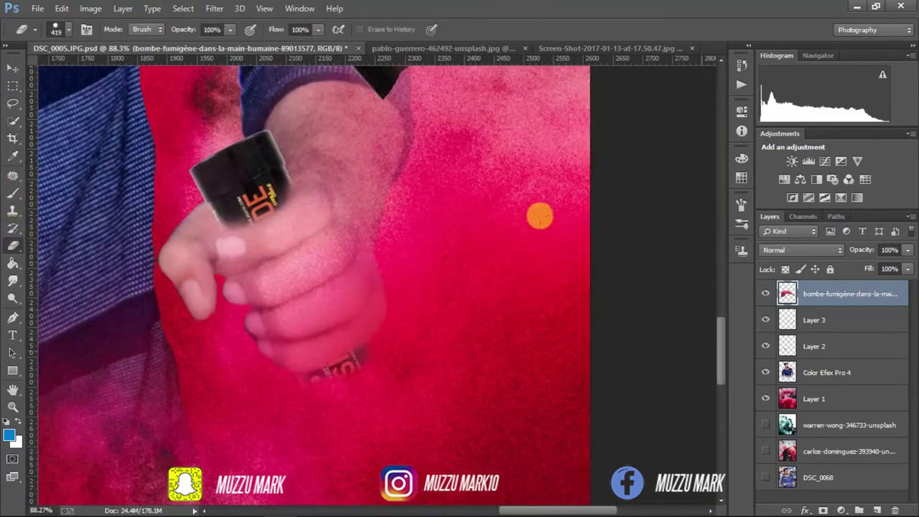
- Scale the smoke layer to 82% and tilt it onto the hand-held grenade
key(v)
mouse_move(469, 435)
mouse_down()
mouse_move(390, 430)
mouse_move(263, 343)
mouse_move(267, 285)
mouse_move(300, 273)
mouse_move(322, 448)
mouse_move(237, 364)
mouse_move(230, 417)
mouse_up()
mouse_move(144, 145)
mouse_down()
mouse_move(168, 132)
mouse_move(239, 214)
mouse_move(227, 234)
mouse_up()
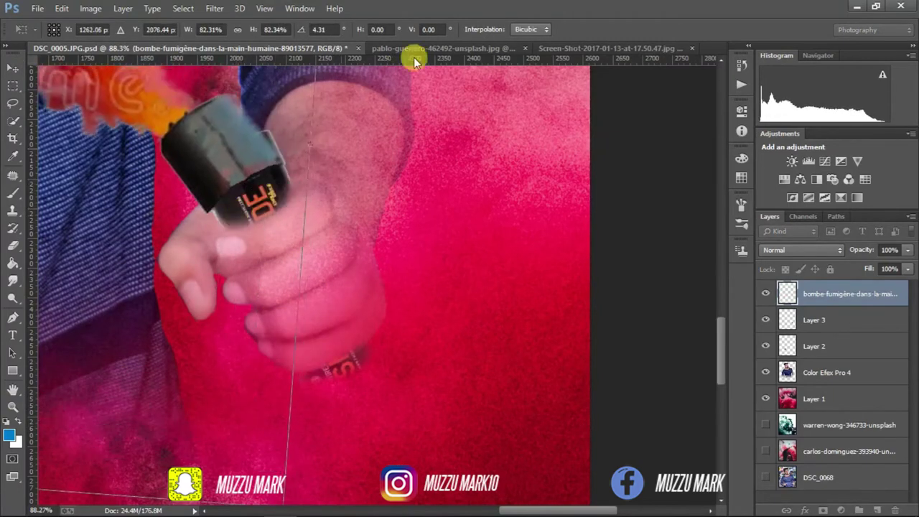
- Apply the smoke transform and zoom out to view the whole composition
click(20, 81)
click(361, 207)
key(z)
mouse_move(301, 322)
mouse_down()
mouse_move(454, 348)
mouse_move(588, 355)
mouse_up()
key(v)
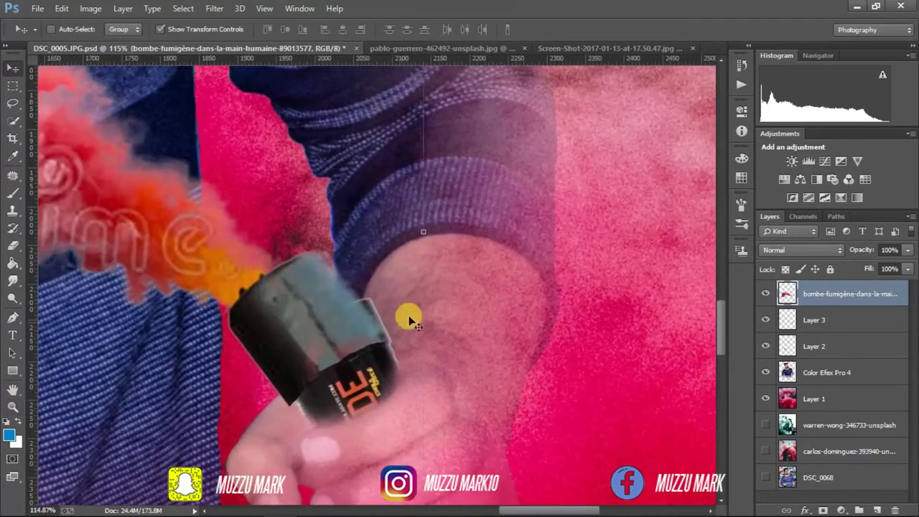
- Move the smoke onto the canister top, duplicate the layer, and hide the original
key(ctrl+t)
drag(441, 232, 339, 296)
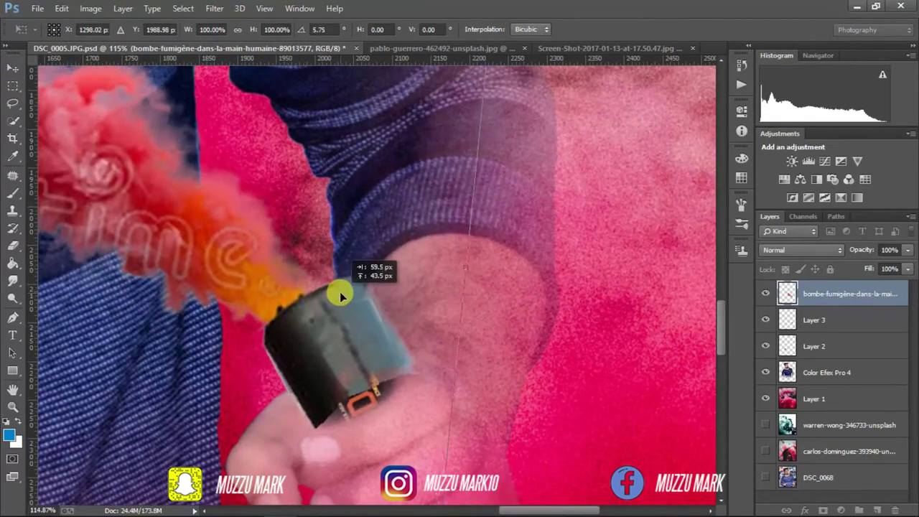
key(ctrl+j)
click(361, 208)
click(765, 319)
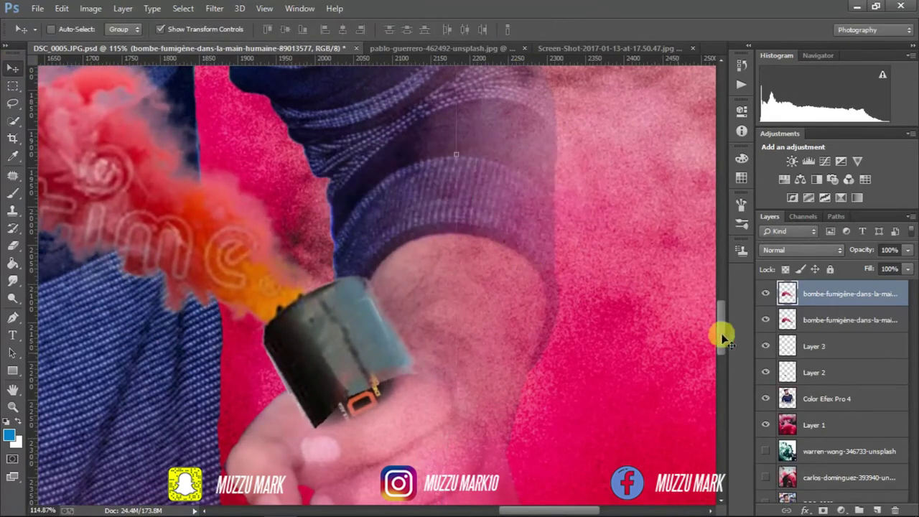
key(e)
right_click(359, 388)
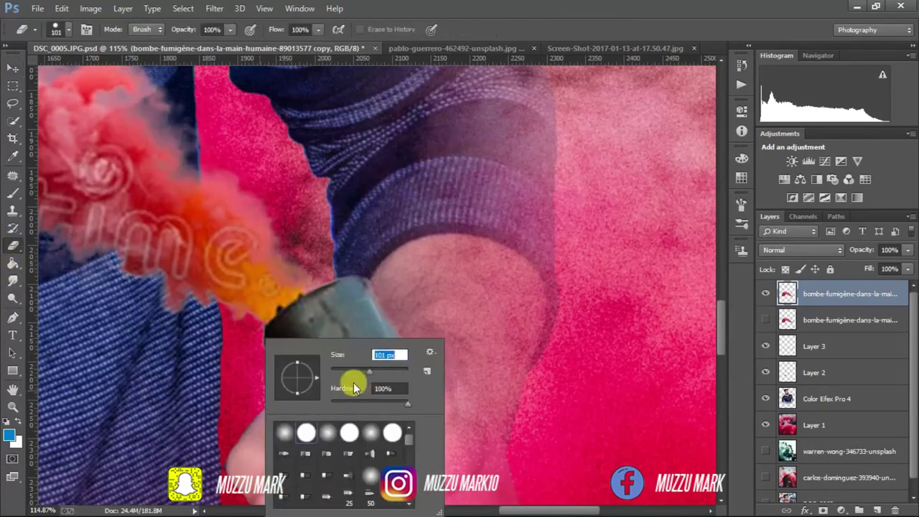
key(Return)
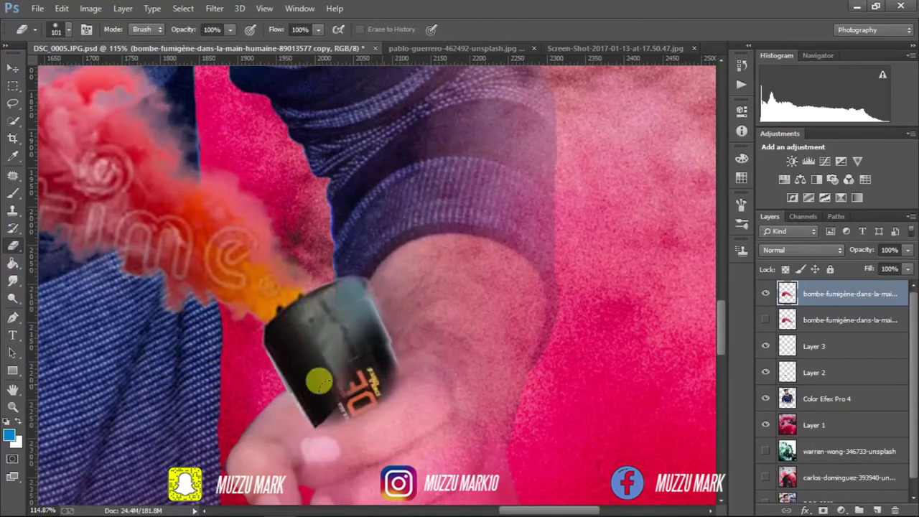
- Erase the smoke around the canister top and nudge the smoke right and down over it
click(12, 406)
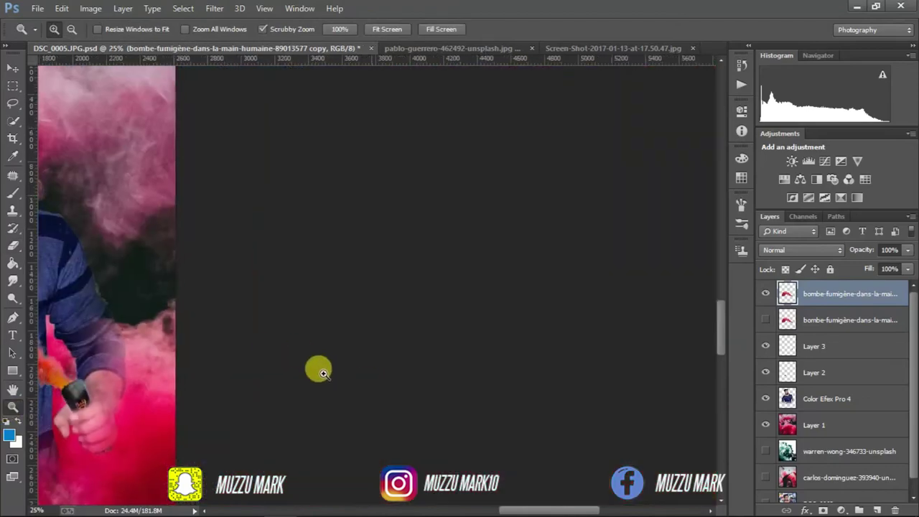
drag(318, 390, 503, 352)
click(13, 244)
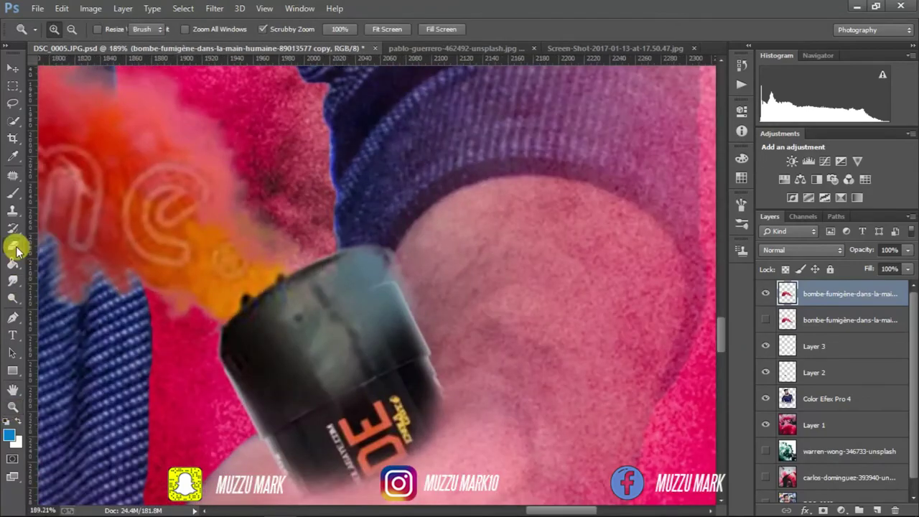
drag(355, 264, 191, 321)
click(12, 67)
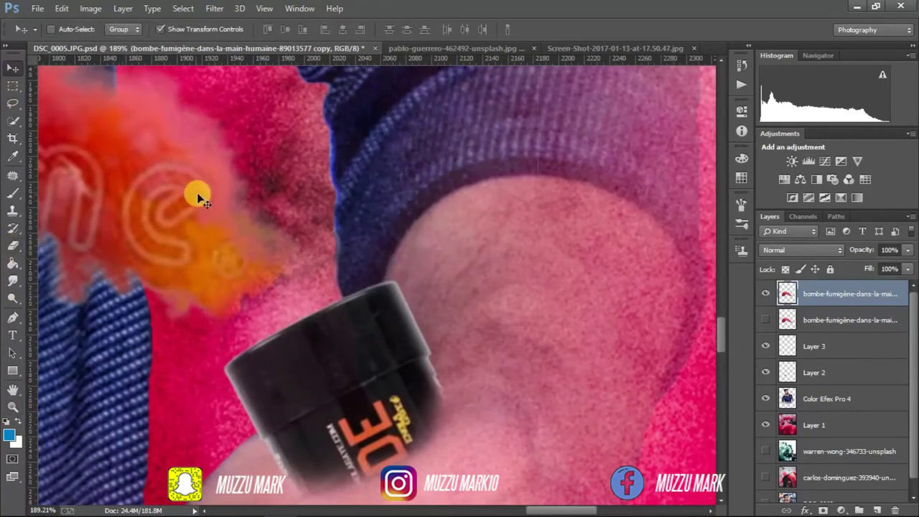
drag(199, 195, 238, 231)
- Move the smoke layer below Layer 2 so the hand-held canister shows in front
click(12, 406)
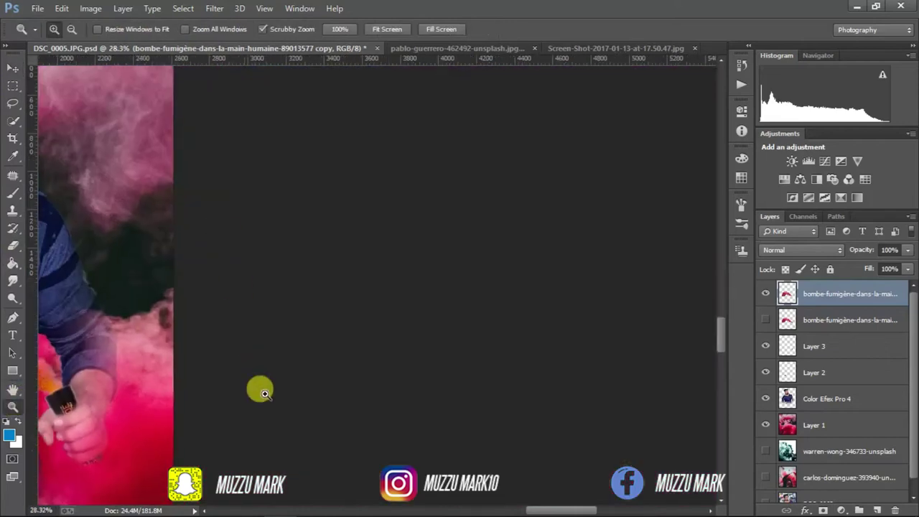
mouse_move(259, 388)
mouse_down()
mouse_move(392, 258)
mouse_move(445, 258)
mouse_up()
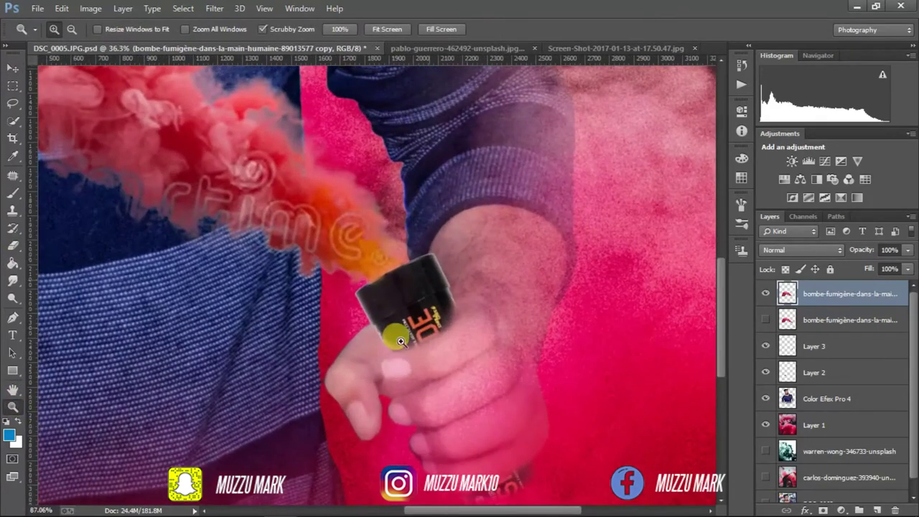
key(e)
scroll(915, 336, down, 1)
drag(845, 311, 824, 364)
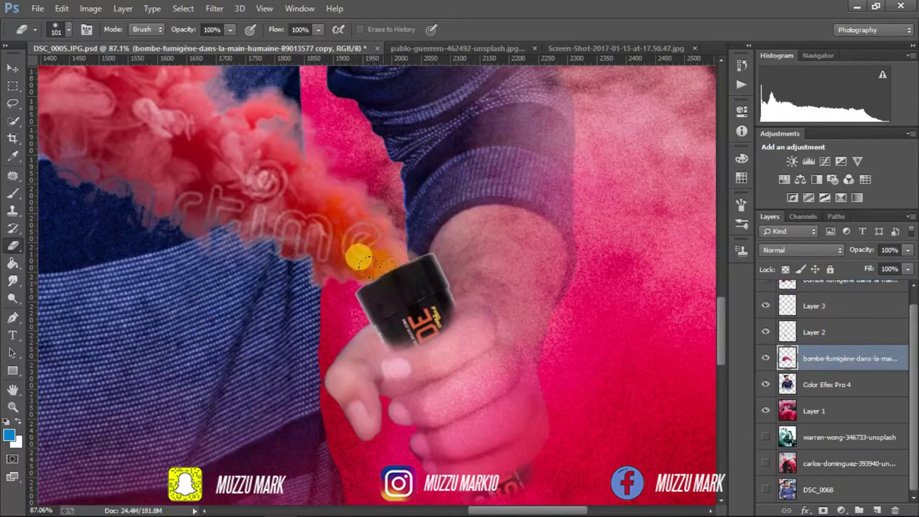
- On a new layer above Layer 3, paint orange over the canister top at 26% opacity
click(12, 192)
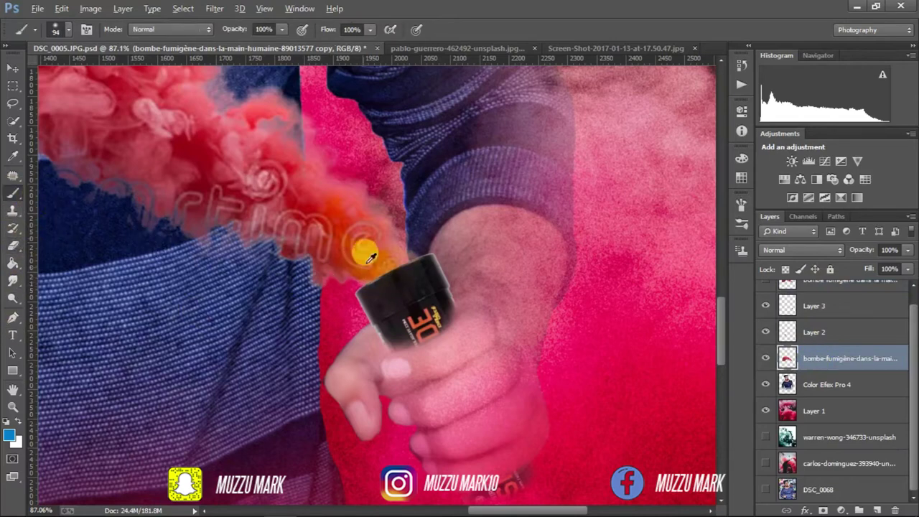
click(811, 308)
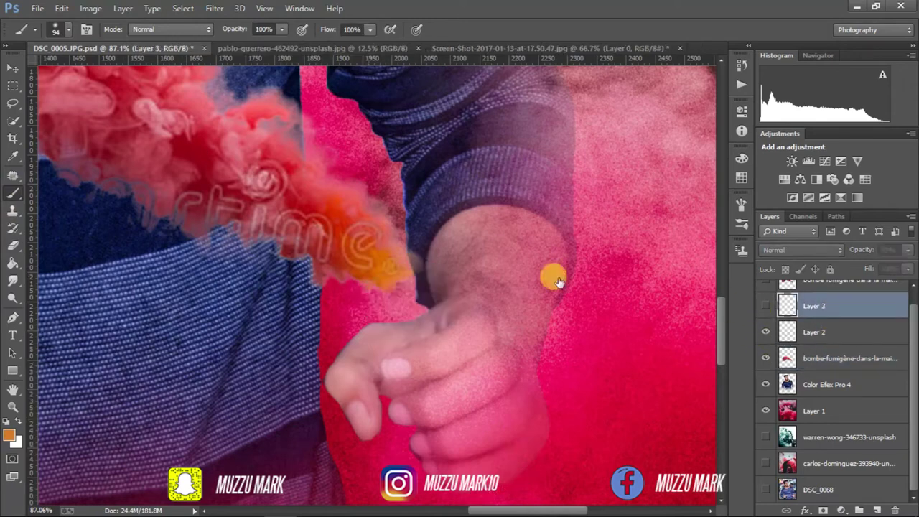
click(877, 510)
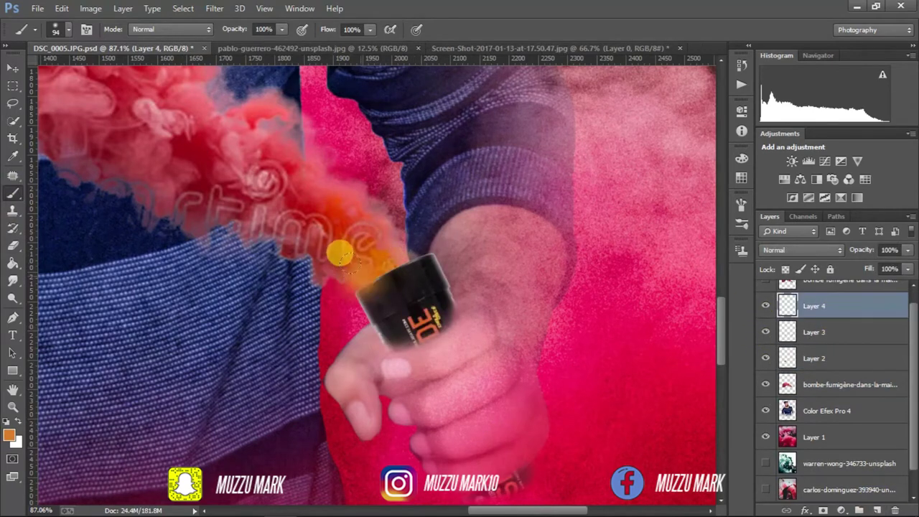
mouse_move(340, 253)
mouse_down()
mouse_move(406, 232)
mouse_move(343, 272)
mouse_up()
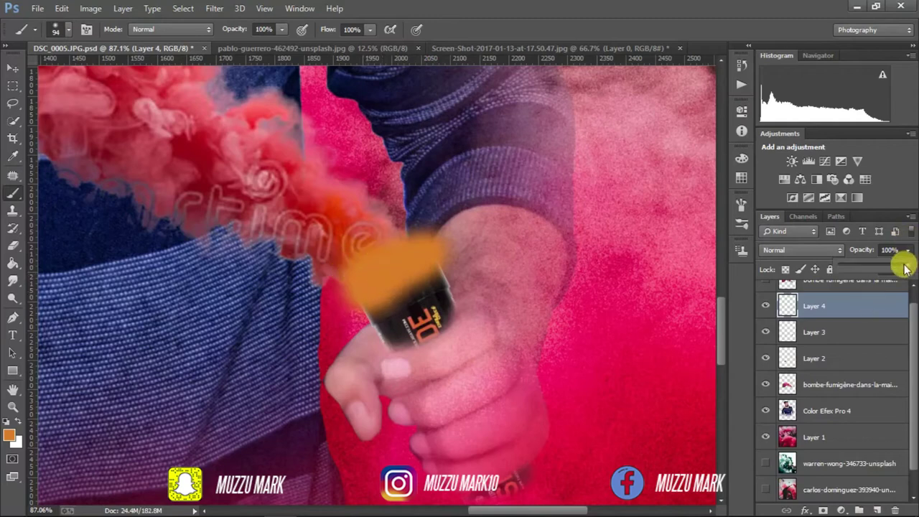
drag(904, 267, 859, 280)
key(z)
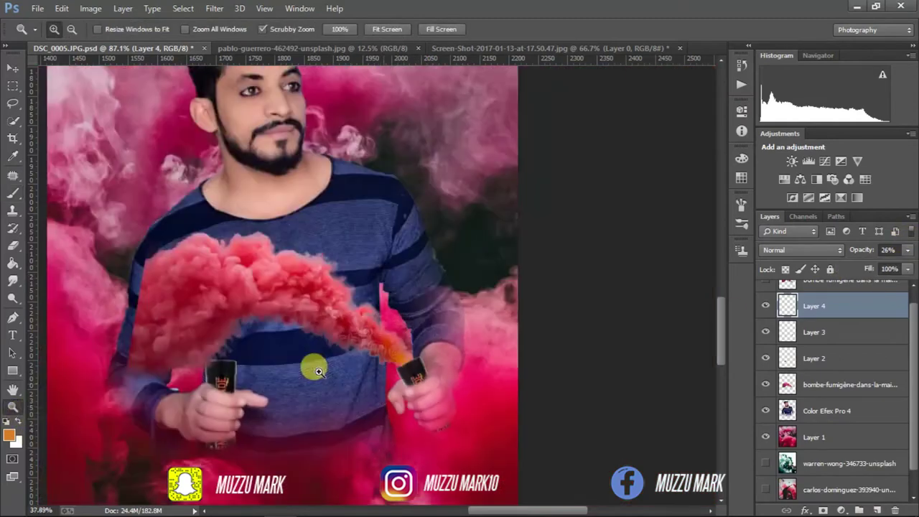
mouse_move(312, 366)
mouse_down()
mouse_move(332, 298)
mouse_move(349, 308)
mouse_up()
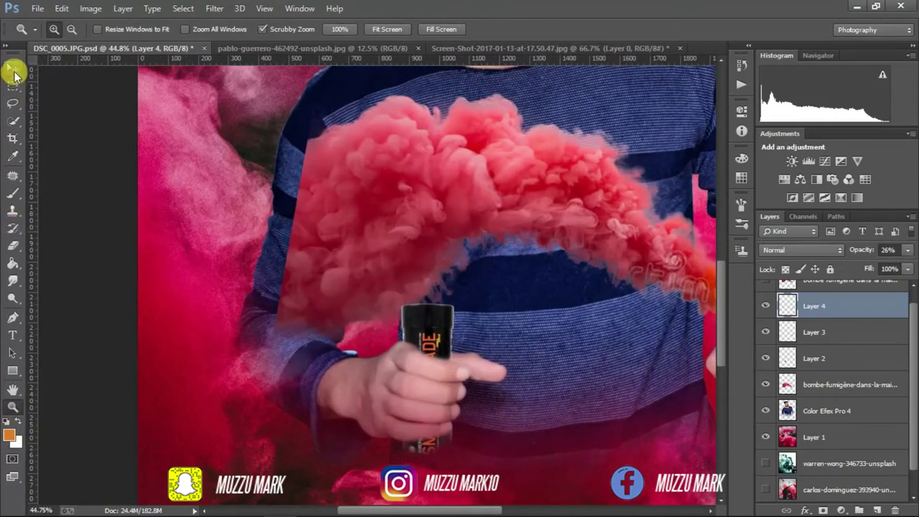
- Lasso a chunk of the smoke arch with the Patch tool and copy it onto Layer 5
click(13, 175)
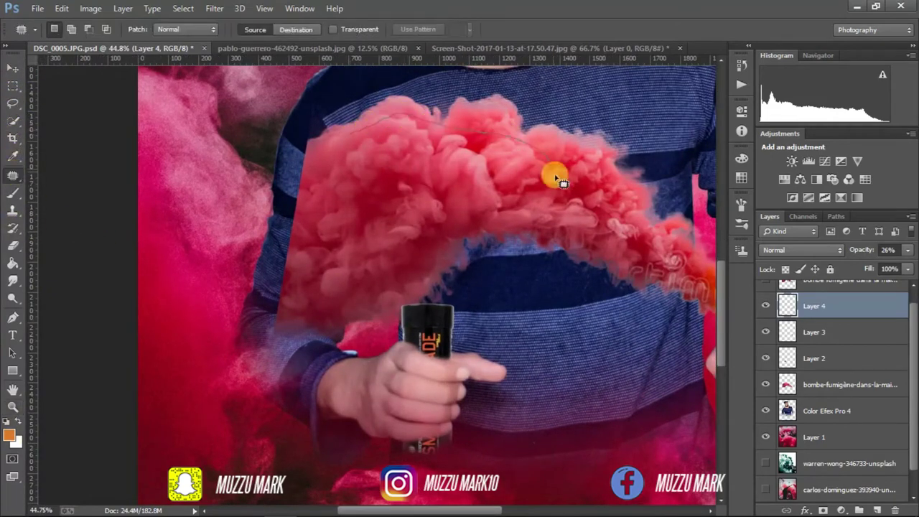
drag(321, 184, 327, 154)
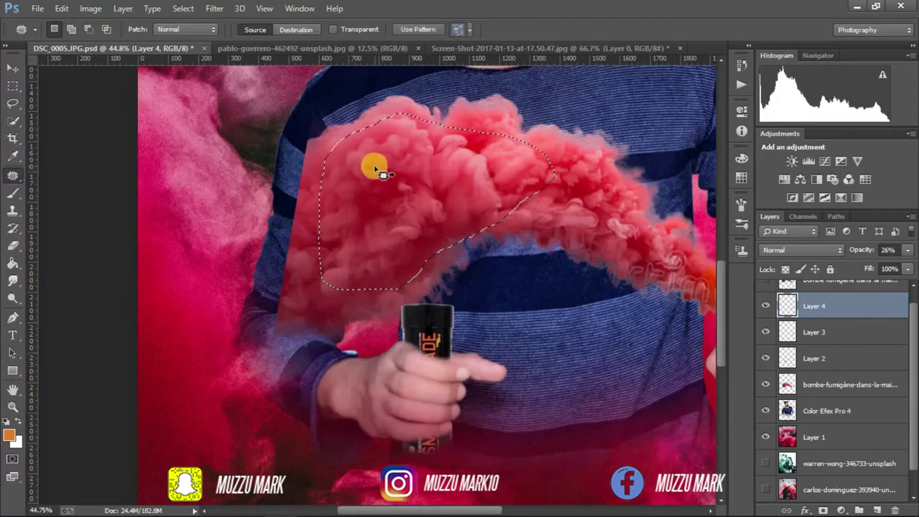
scroll(912, 351, up, 1)
click(836, 410)
key(ctrl+j)
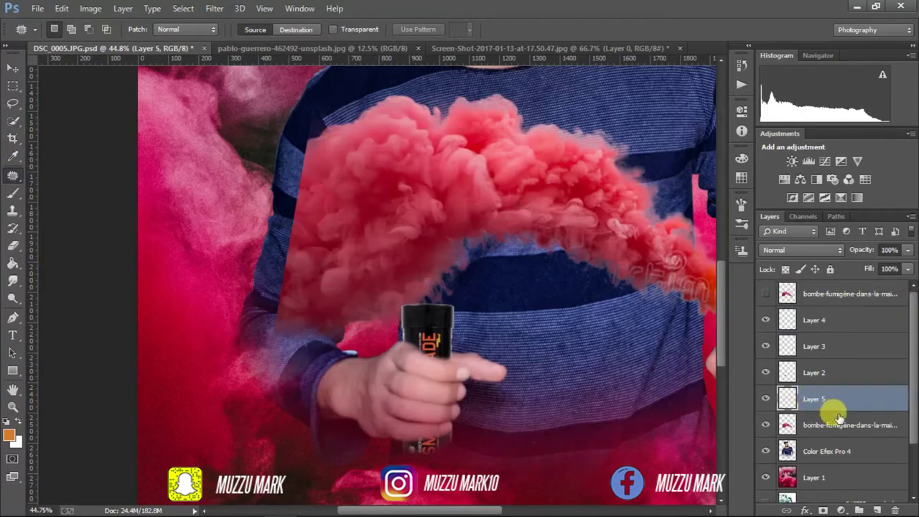
click(841, 509)
key(Escape)
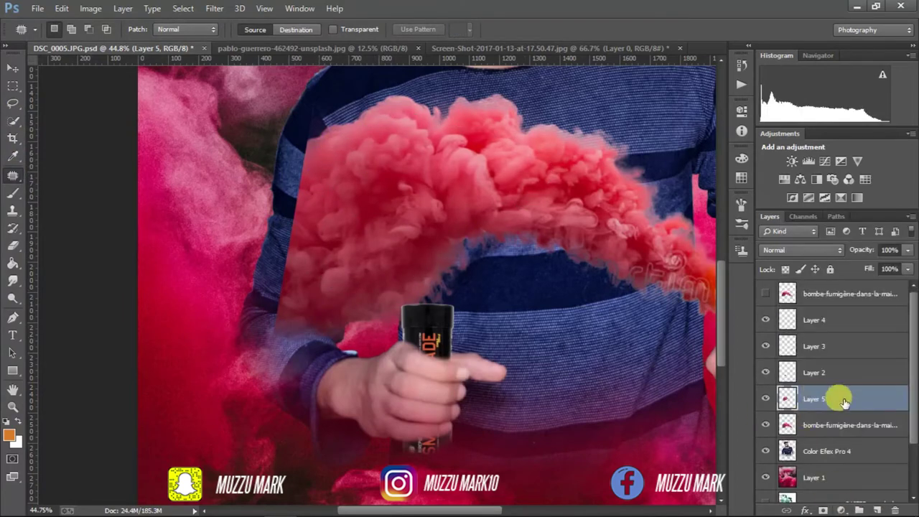
right_click(793, 399)
key(Escape)
double_click(16, 393)
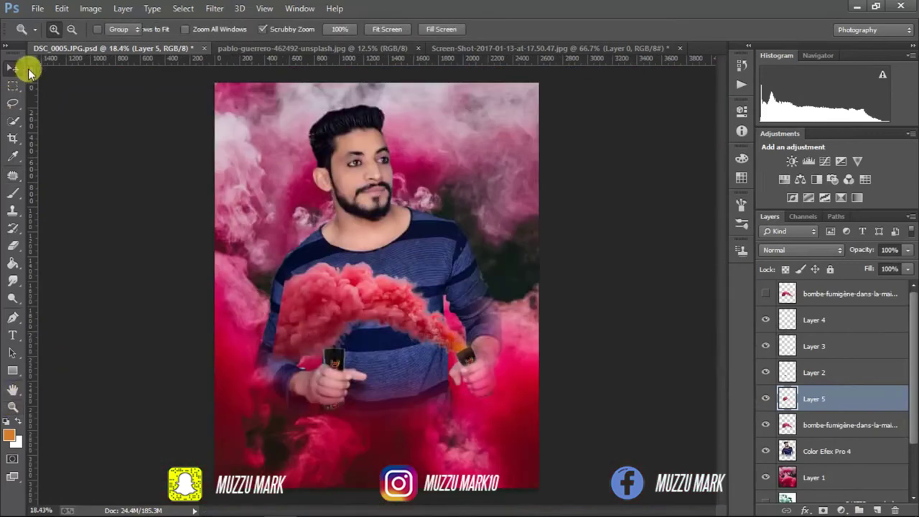
- Enlarge the copied smoke to about 240%, move Layer 5 to the top, and shift it up-left
click(13, 68)
mouse_move(457, 394)
mouse_down()
mouse_move(538, 417)
mouse_move(529, 447)
mouse_up()
drag(375, 369, 379, 365)
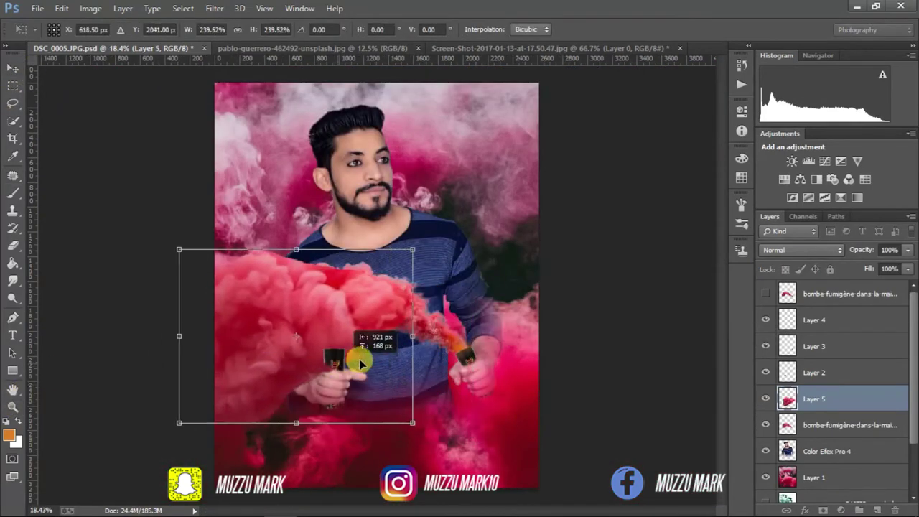
click(13, 75)
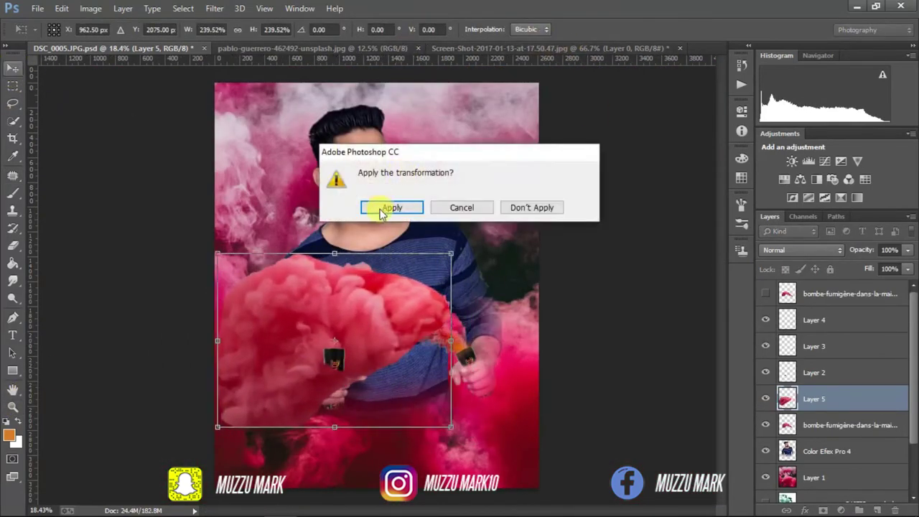
click(374, 209)
drag(871, 405, 847, 283)
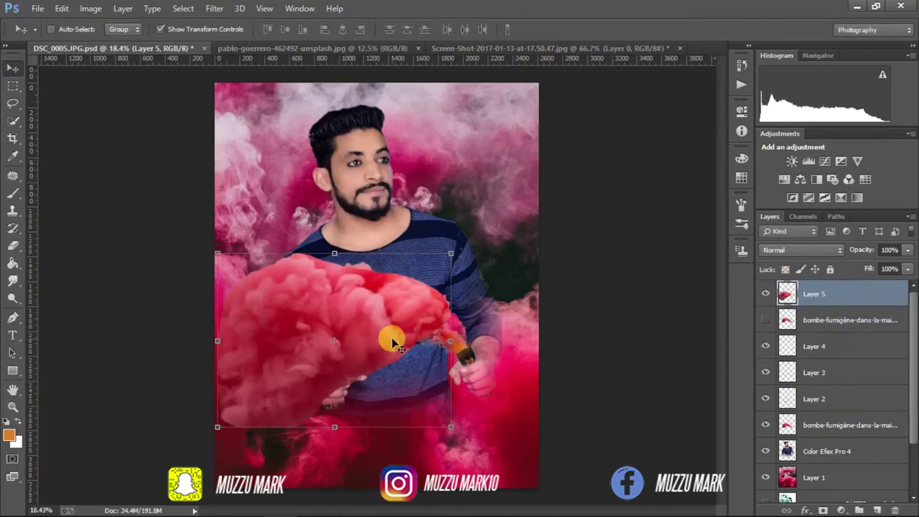
drag(390, 334, 335, 303)
- Rotate the smoke plume to about 27.59° and lower it so it stretches leftward
key(ctrl+t)
mouse_move(446, 263)
mouse_down()
mouse_move(419, 435)
mouse_move(424, 407)
mouse_up()
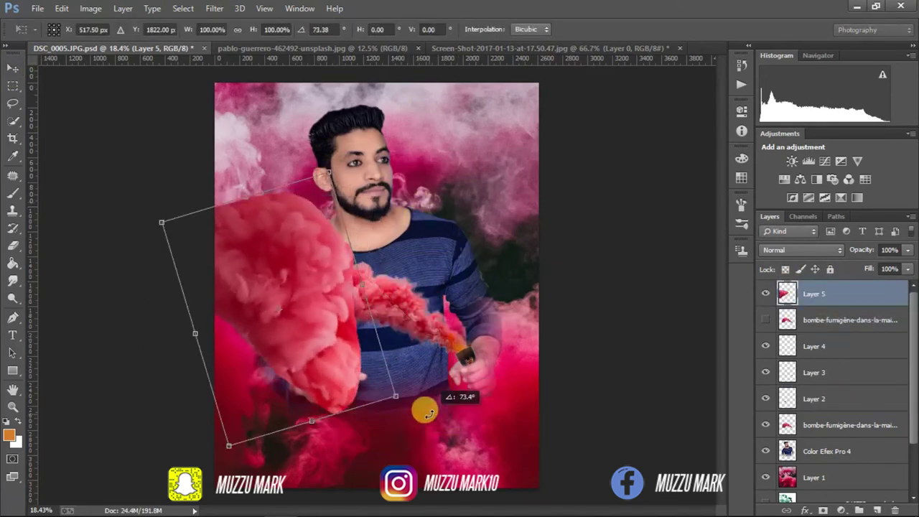
mouse_move(422, 314)
mouse_down()
mouse_move(257, 321)
mouse_move(269, 335)
mouse_move(328, 257)
mouse_up()
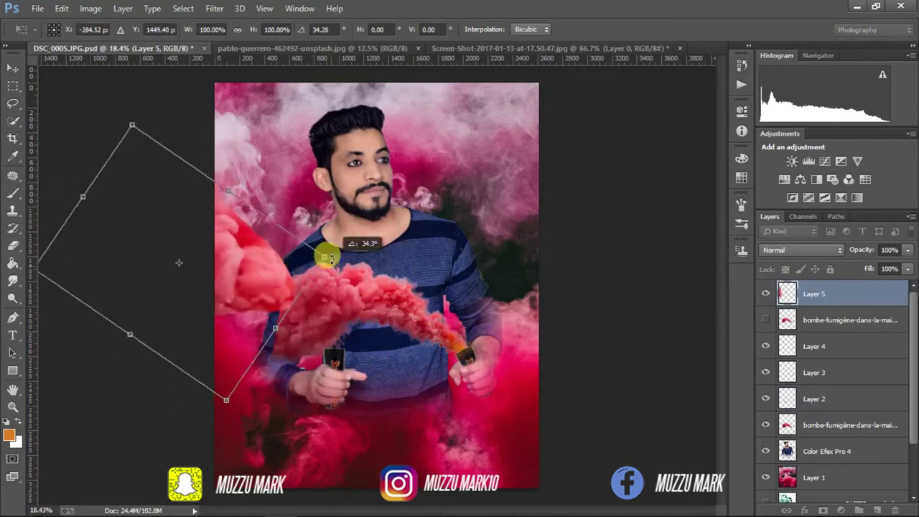
drag(255, 284, 322, 347)
click(12, 245)
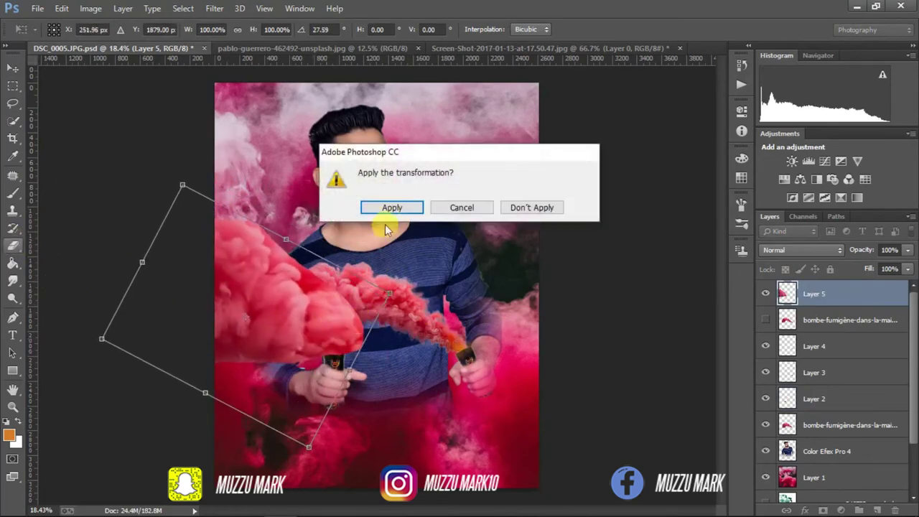
click(388, 209)
right_click(373, 295)
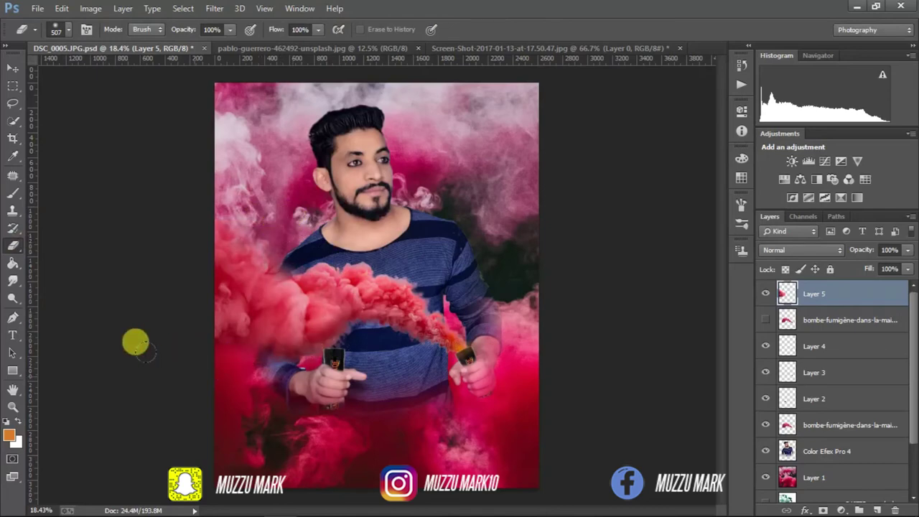
click(10, 413)
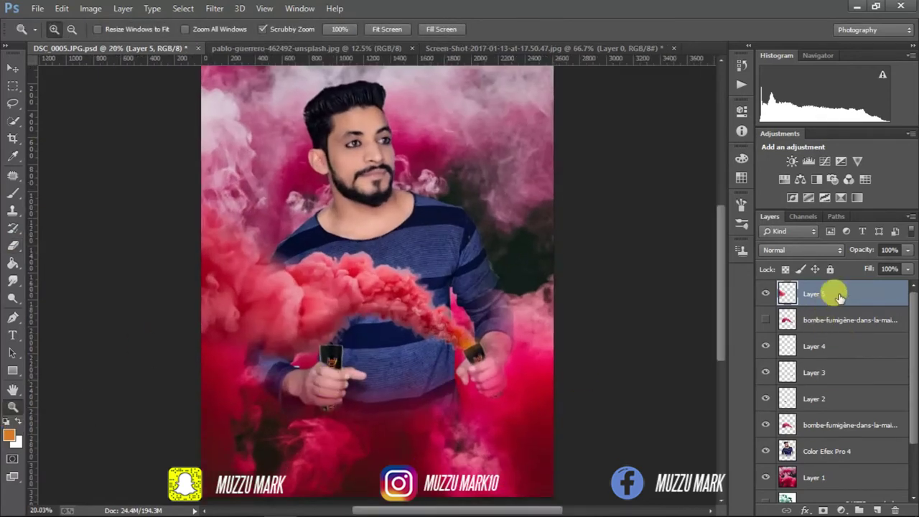
- Show the smoke copy layer, flip it horizontally, and place it on the left canister
click(831, 319)
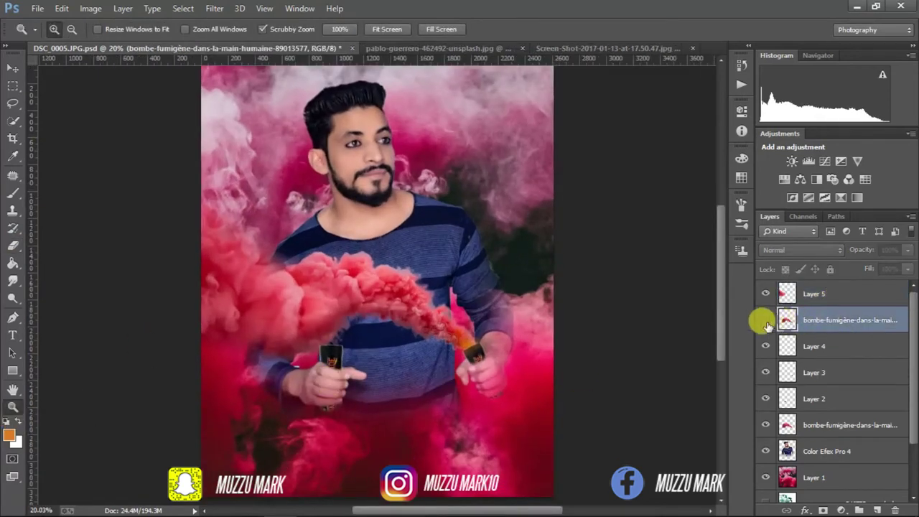
click(765, 319)
key(v)
click(497, 244)
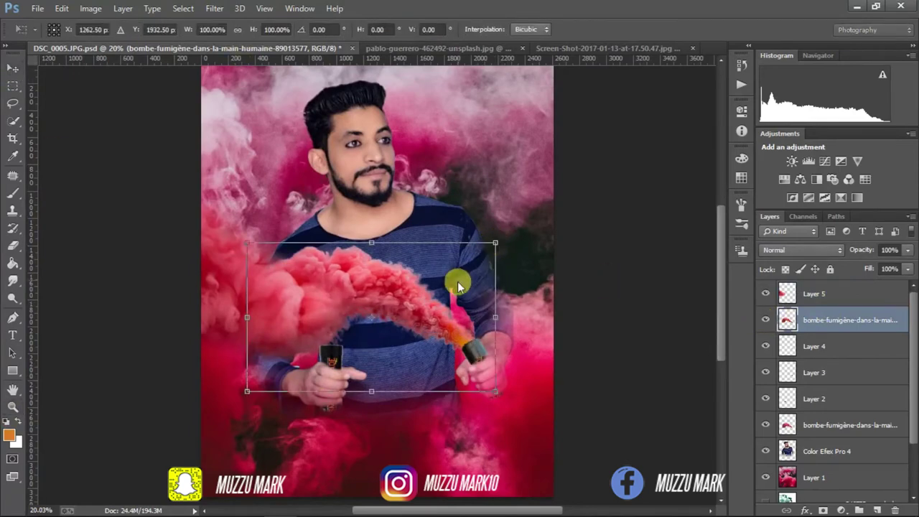
right_click(455, 283)
click(478, 479)
mouse_move(373, 304)
mouse_down()
mouse_move(399, 307)
mouse_move(402, 325)
mouse_up()
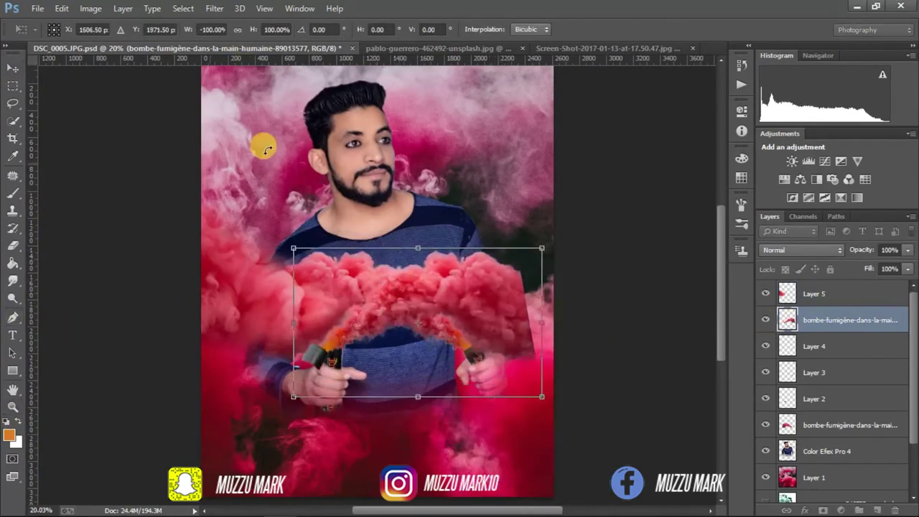
click(12, 66)
- Set the Eraser brush size to 184
key(Return)
click(12, 246)
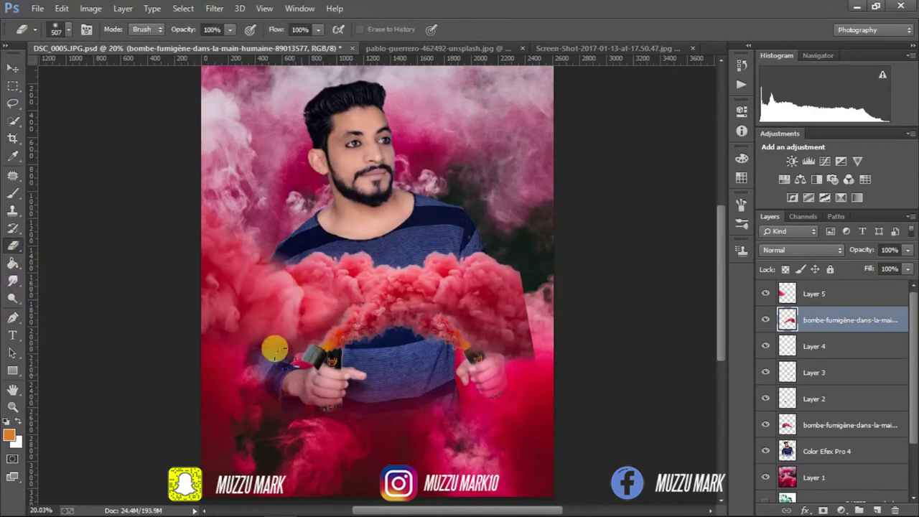
right_click(308, 344)
click(277, 349)
right_click(291, 336)
click(290, 346)
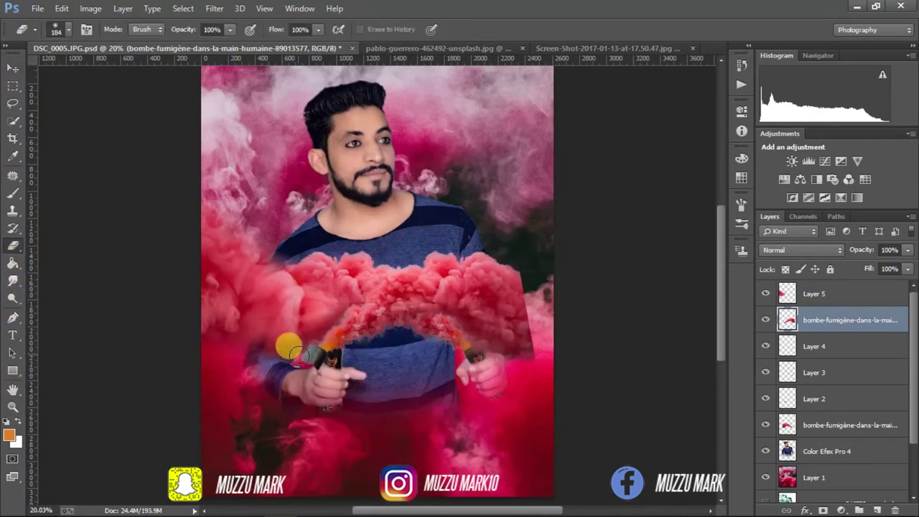
- Rotate the smoke copy about -15°, shift it up-left, and move it below Layer 2
click(12, 68)
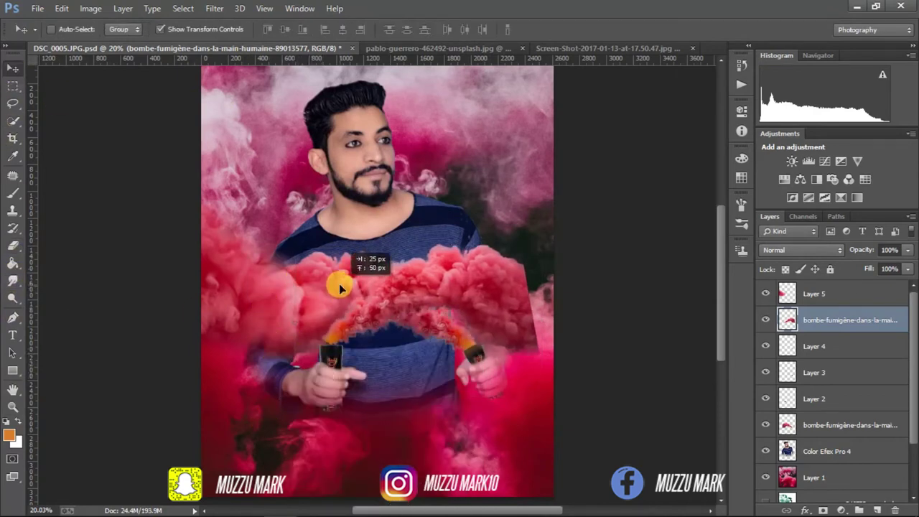
key(ctrl+t)
drag(273, 242, 281, 277)
drag(391, 300, 385, 280)
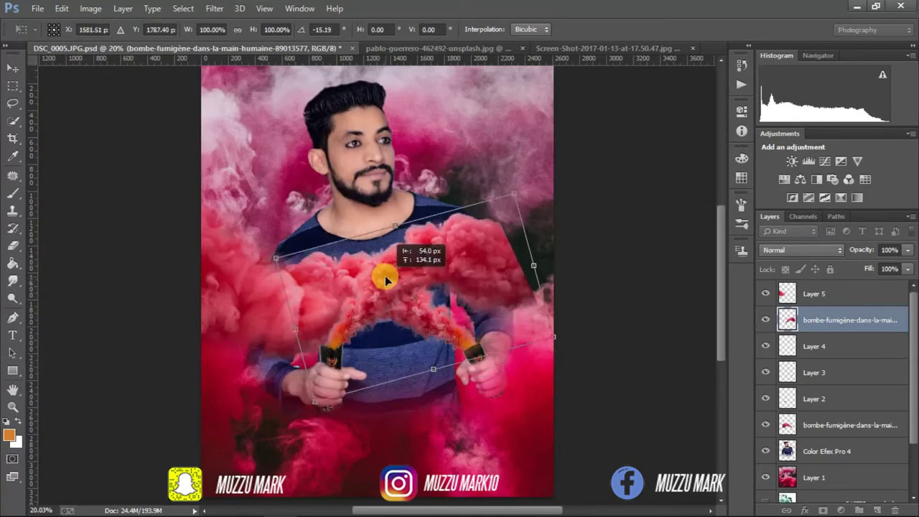
key(Return)
drag(825, 320, 826, 406)
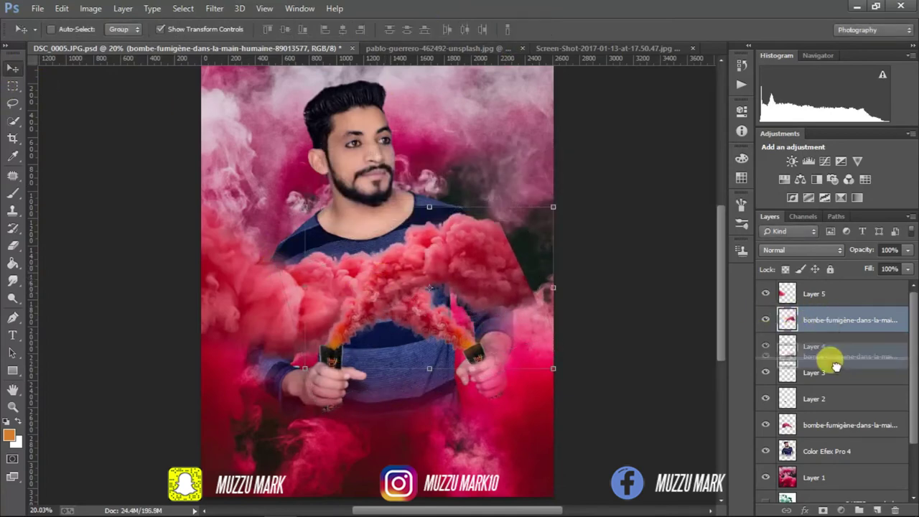
click(12, 406)
- Paint red over the smoke above the left canister on a new Layer 6 between Layers 5 and 4
drag(316, 346, 421, 396)
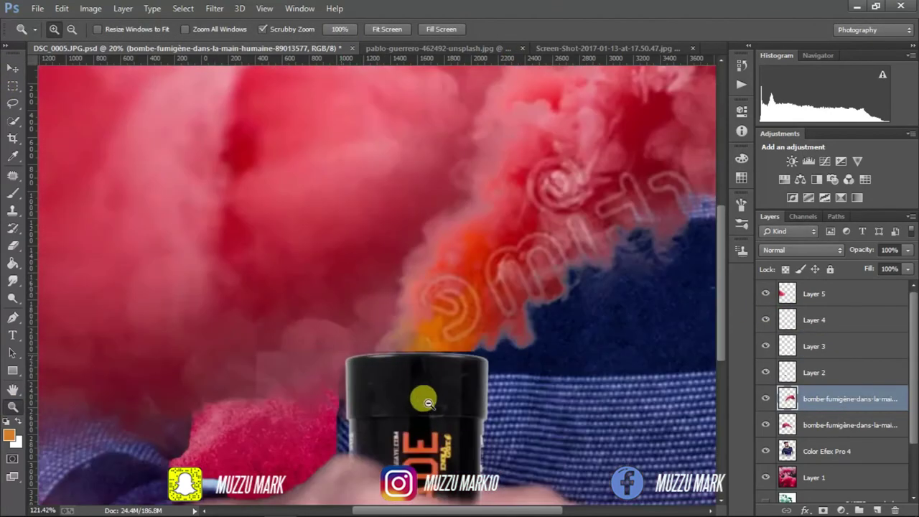
click(9, 195)
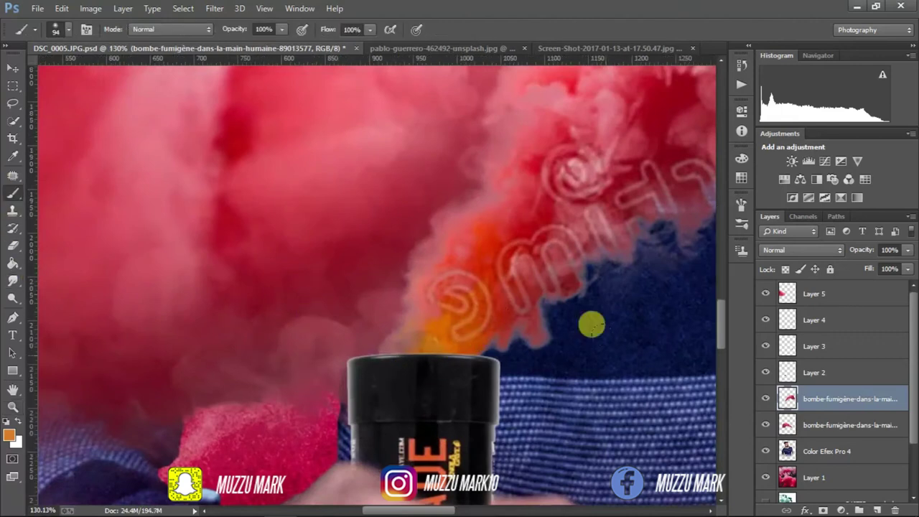
click(877, 510)
drag(330, 320, 449, 320)
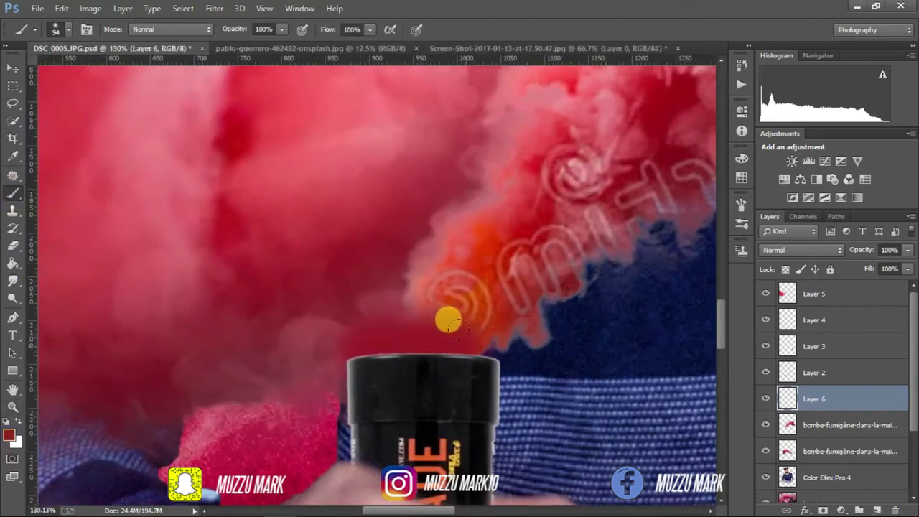
drag(843, 399, 855, 309)
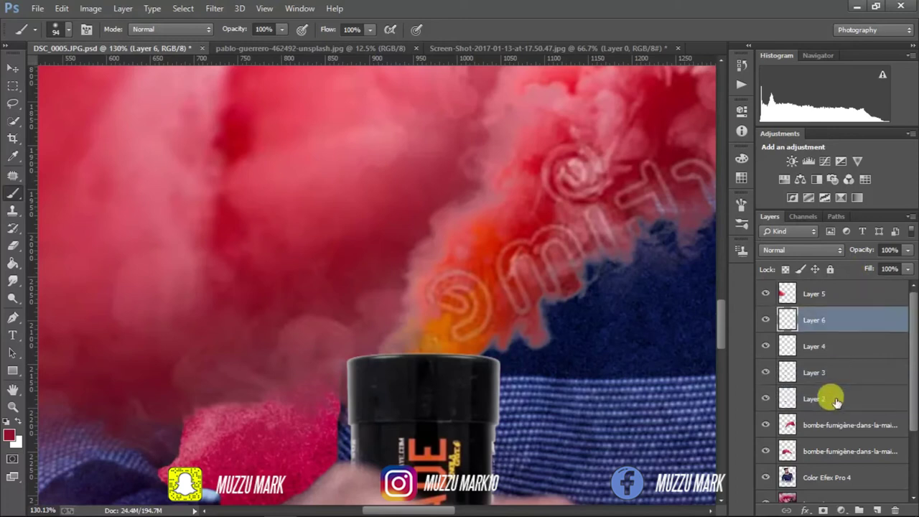
click(842, 400)
click(765, 398)
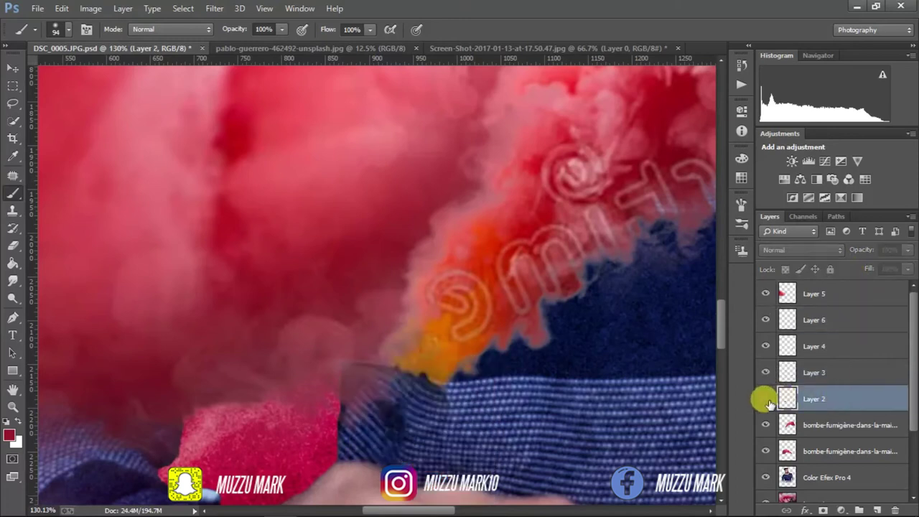
- Paint a faint glow over the canister smoke on Layer 4 and fit the whole image
click(775, 348)
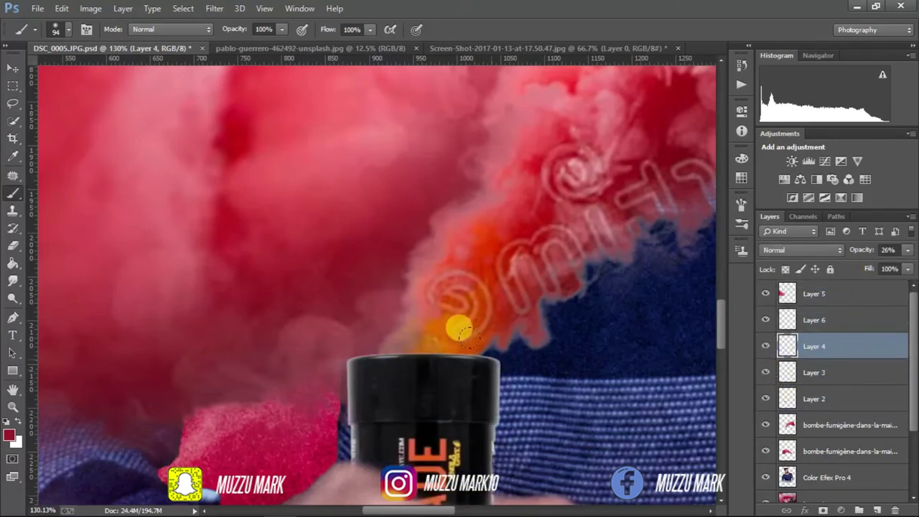
mouse_move(388, 357)
mouse_down()
mouse_move(329, 271)
mouse_move(416, 291)
mouse_up()
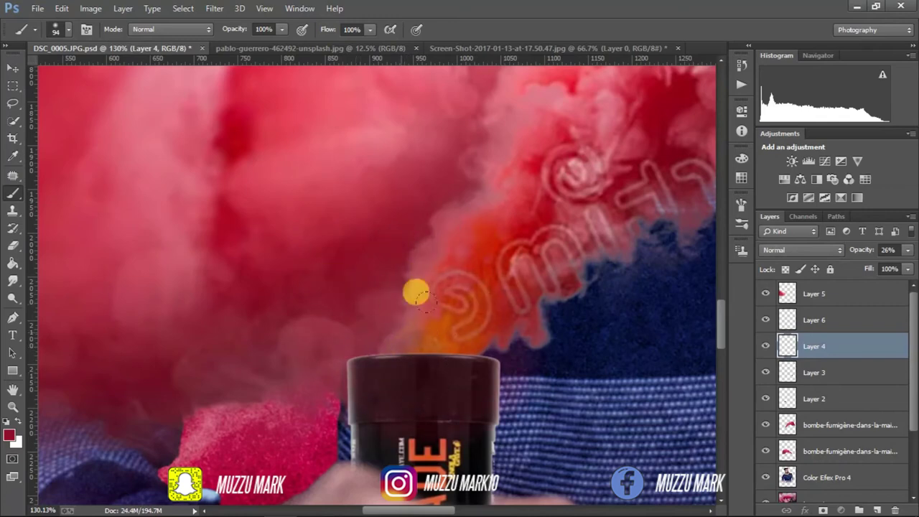
click(12, 406)
key(ctrl+0)
- Save the document and duplicate Layer 5, the smoke arch layer
key(ctrl+s)
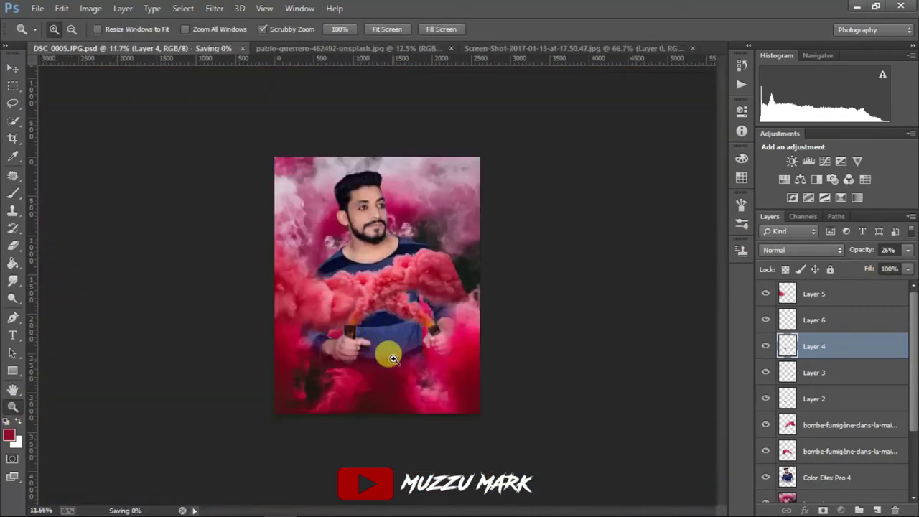
drag(408, 375, 443, 368)
click(811, 290)
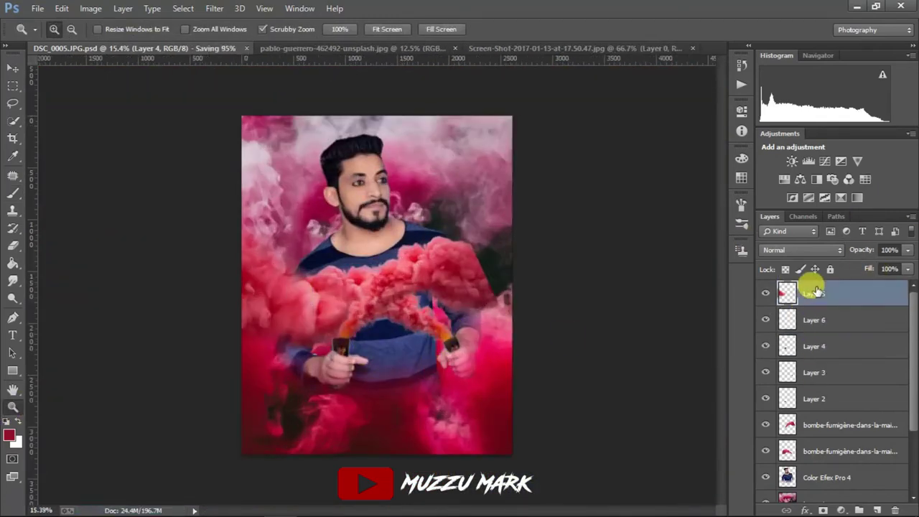
key(ctrl+j)
- Flip the smoke copy horizontally and move it to the right side
click(12, 67)
key(ctrl+t)
right_click(339, 236)
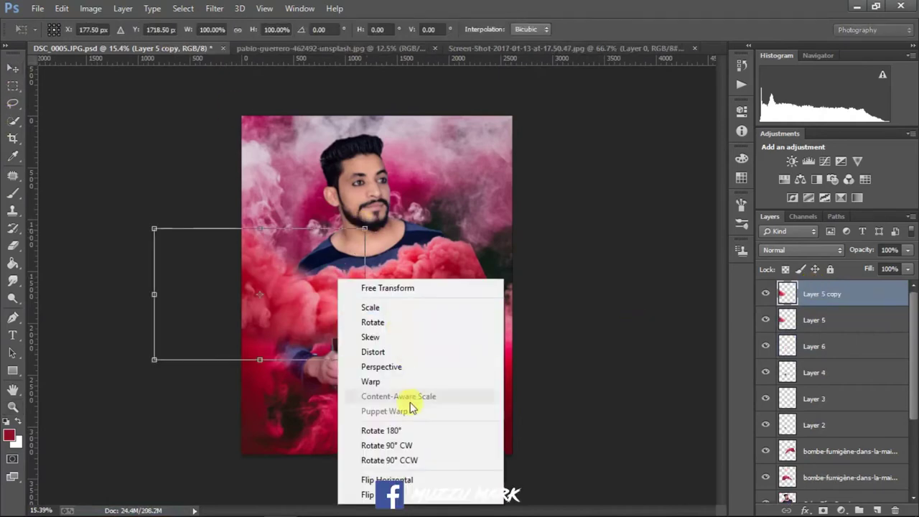
click(381, 478)
mouse_move(280, 288)
mouse_down()
mouse_move(558, 229)
mouse_move(540, 258)
mouse_move(526, 257)
mouse_up()
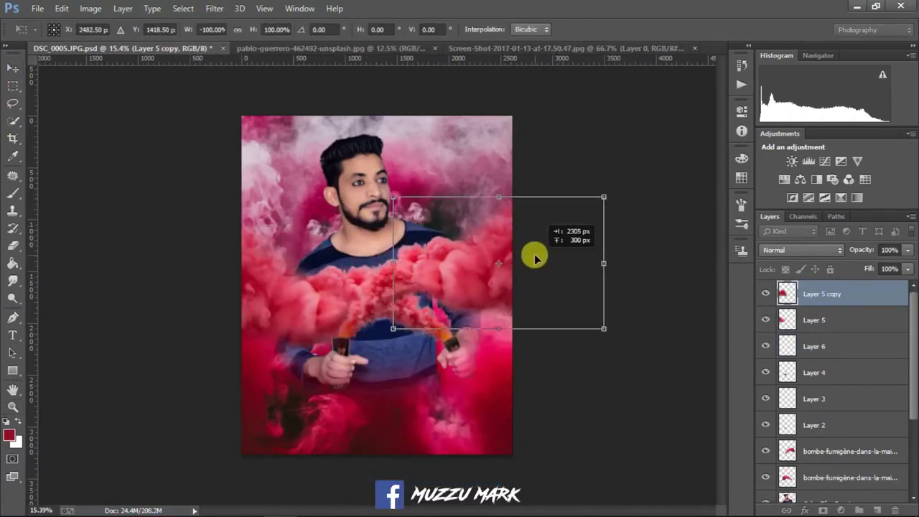
click(8, 66)
click(381, 206)
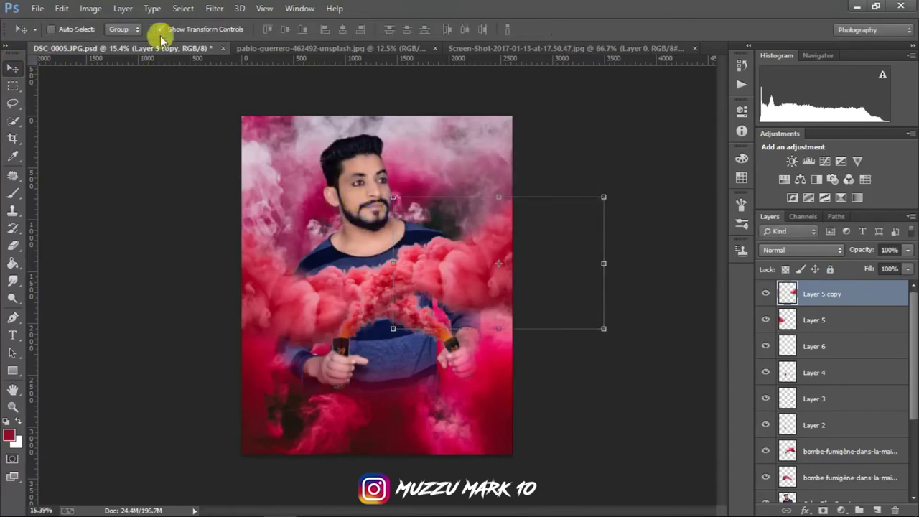
- Drag another smoke copy, Layer 5 copy 2, to the upper left
click(12, 406)
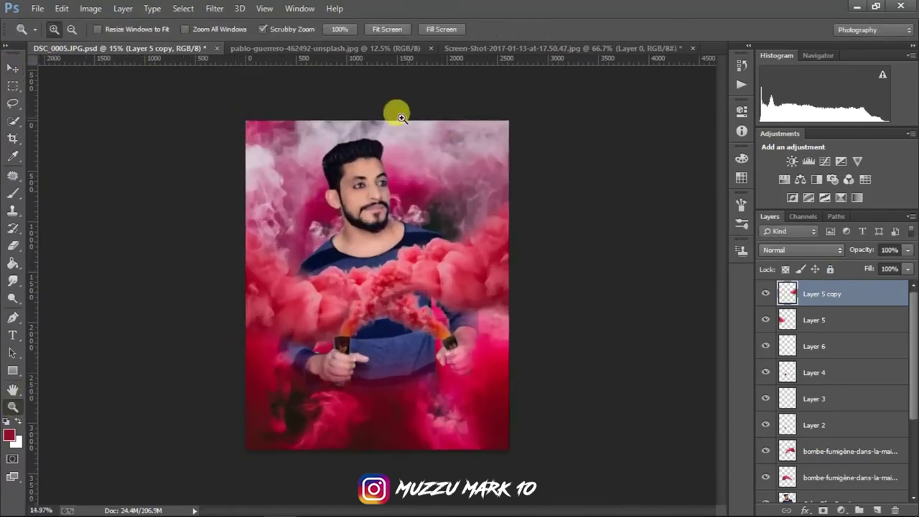
click(384, 160)
drag(384, 159, 608, 270)
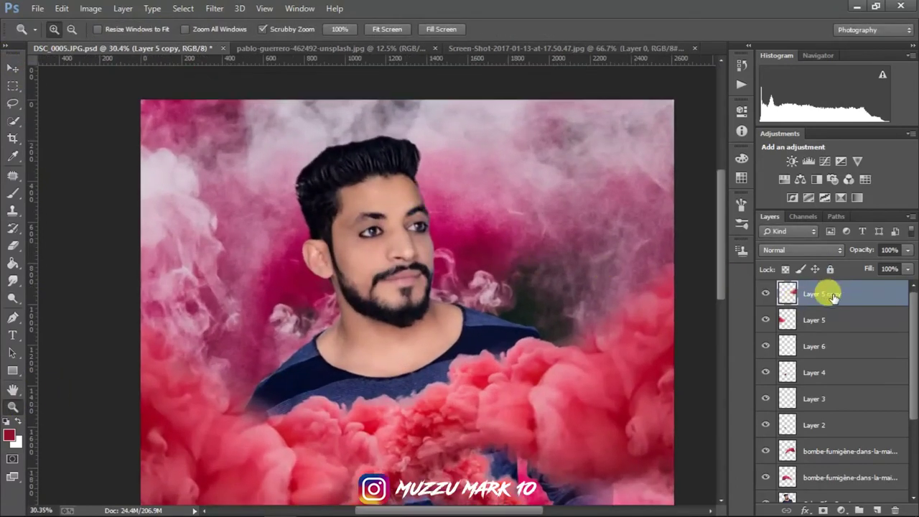
key(v)
drag(271, 136, 131, 32)
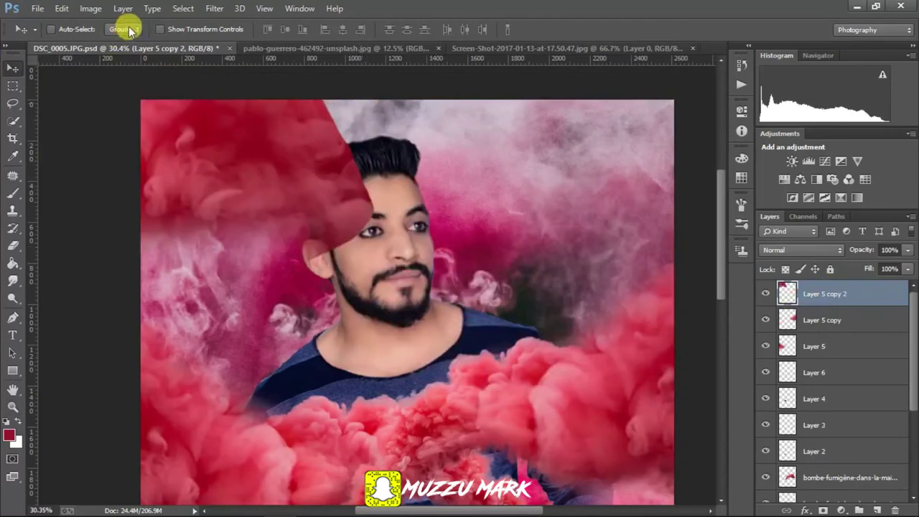
- Enlarge and tilt the upper-left smoke copy, then apply the transform
key(ctrl+t)
scroll(482, 143, down, 3)
drag(93, 374, 184, 476)
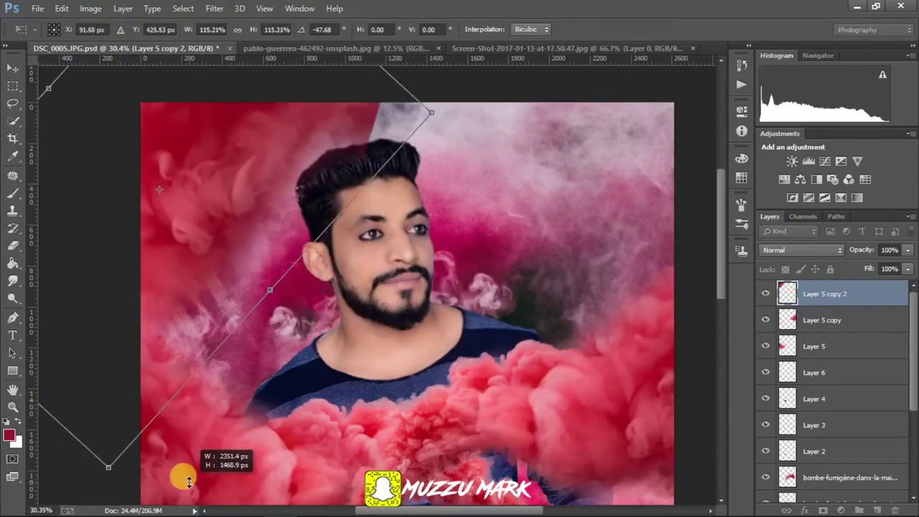
drag(221, 275, 277, 108)
scroll(722, 289, up, 3)
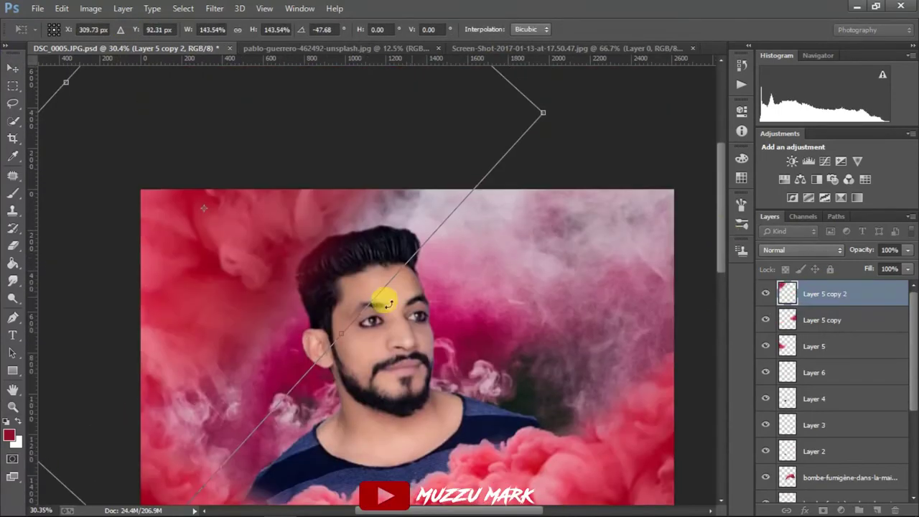
drag(380, 303, 350, 263)
click(8, 66)
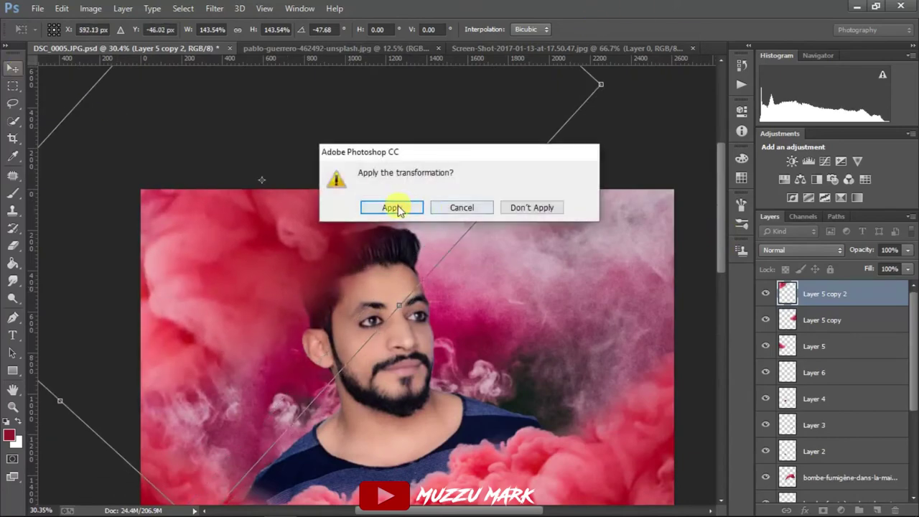
click(398, 206)
- Set Layer 5 copy 2's opacity to 57% and view the whole image
click(907, 250)
drag(906, 267, 880, 269)
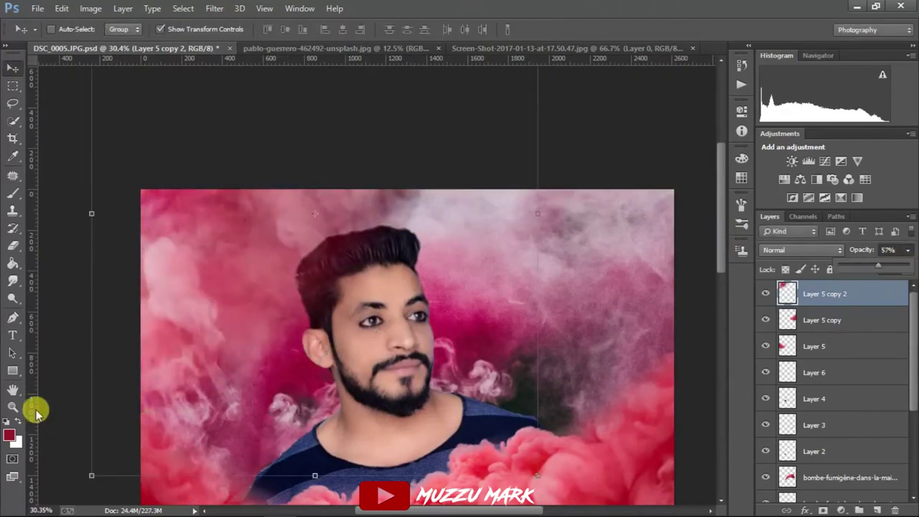
click(12, 407)
mouse_move(247, 308)
mouse_down()
mouse_move(359, 328)
mouse_move(393, 298)
mouse_move(258, 212)
mouse_up()
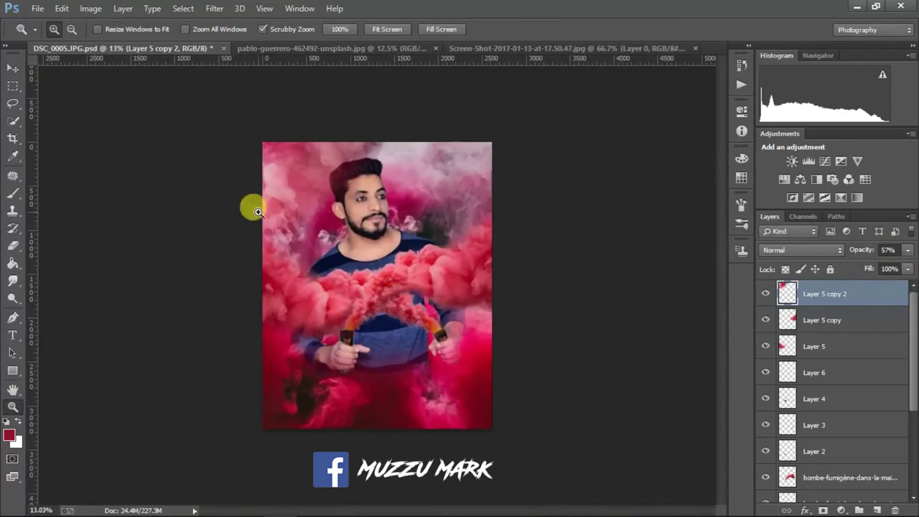
- Make a flipped smoke copy enlarged to about 212%, covering the whole picture
key(v)
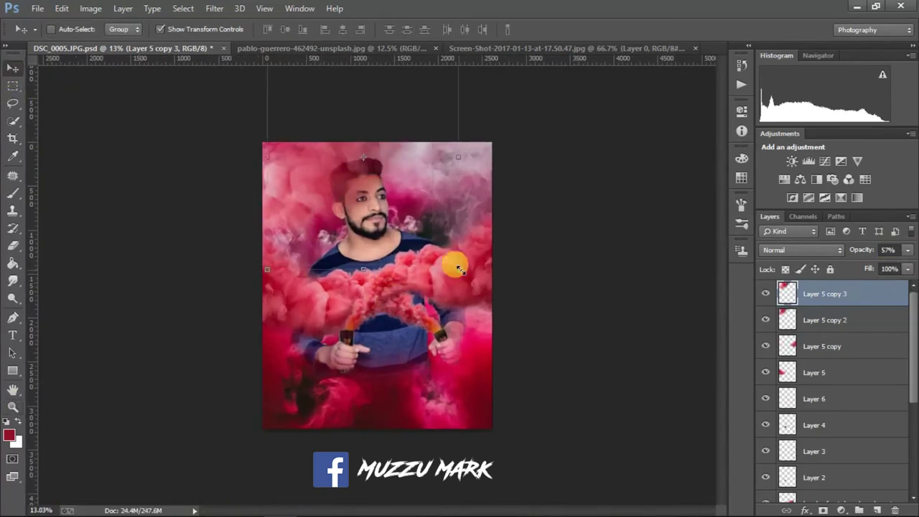
key(ctrl+t)
mouse_move(401, 224)
mouse_down()
mouse_move(526, 242)
mouse_move(496, 266)
mouse_up()
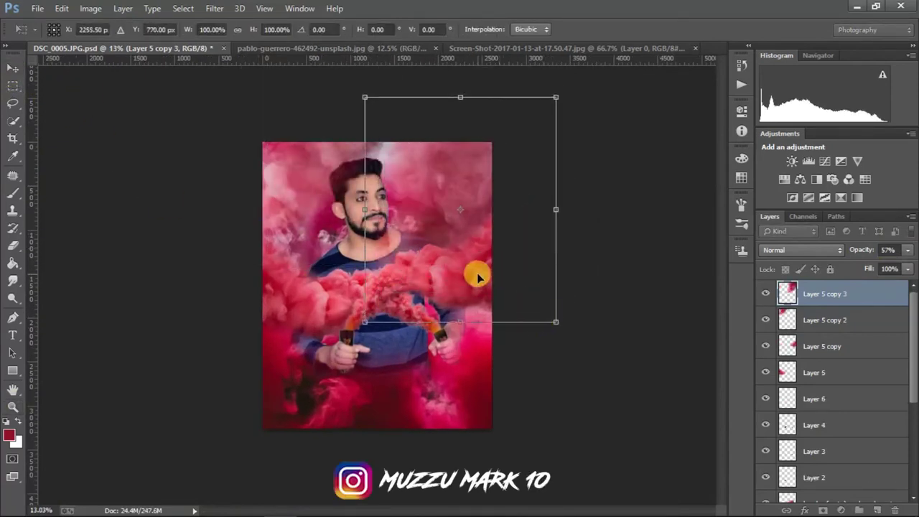
right_click(478, 277)
click(505, 474)
drag(554, 322, 783, 452)
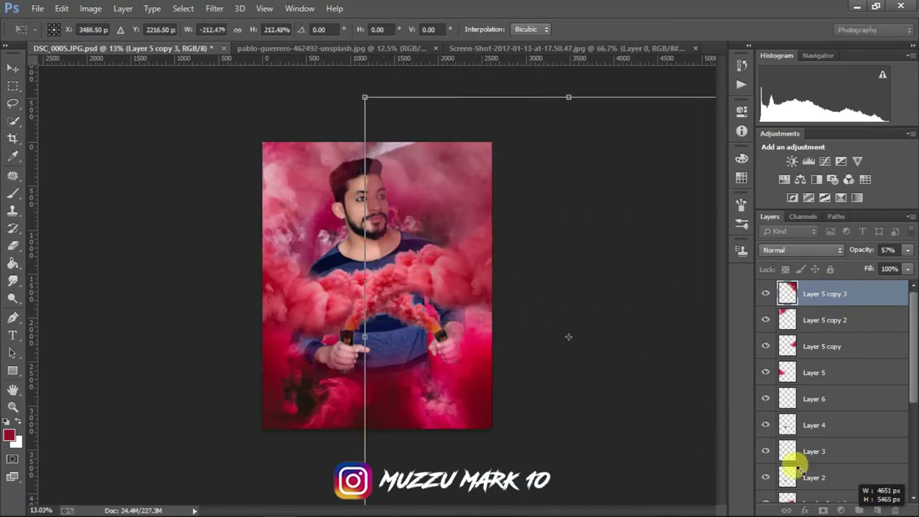
drag(541, 154, 329, 258)
click(10, 62)
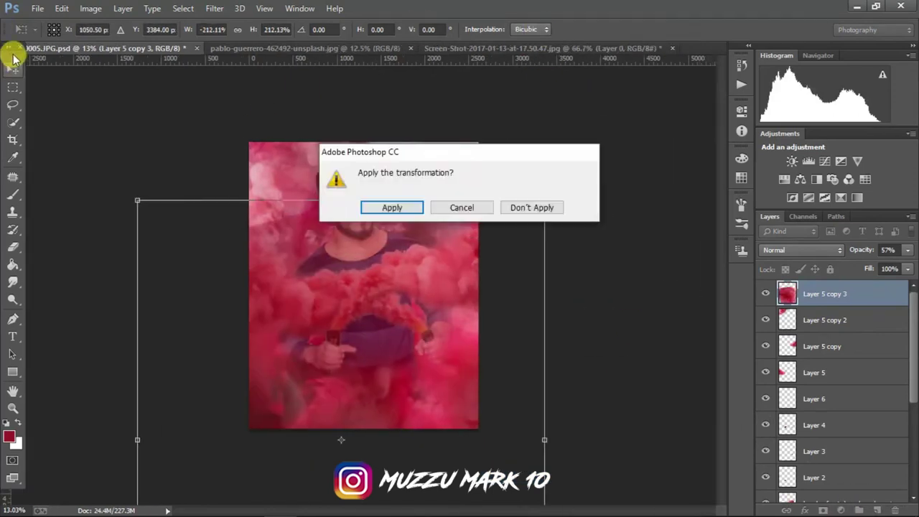
key(Return)
- Apply a 29.1 px Gaussian Blur to Layer 5 copy 3 and fade it to 17% opacity
click(214, 8)
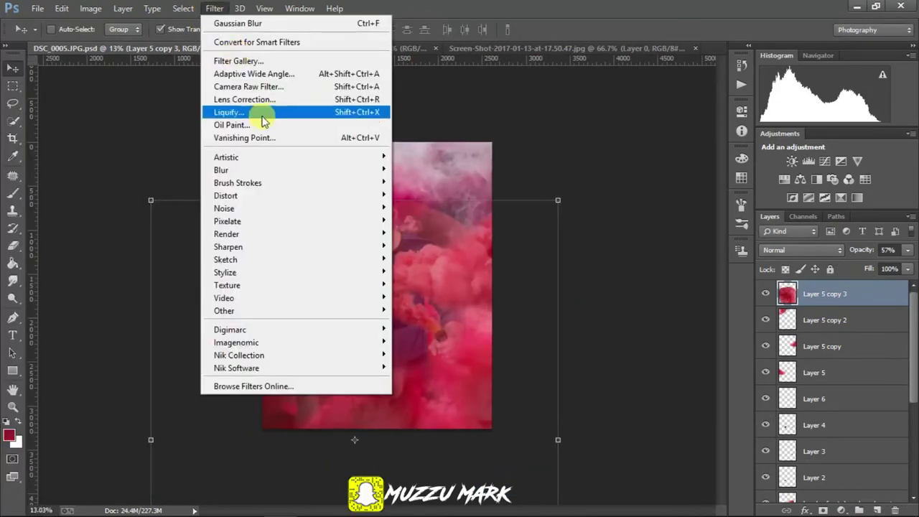
click(476, 262)
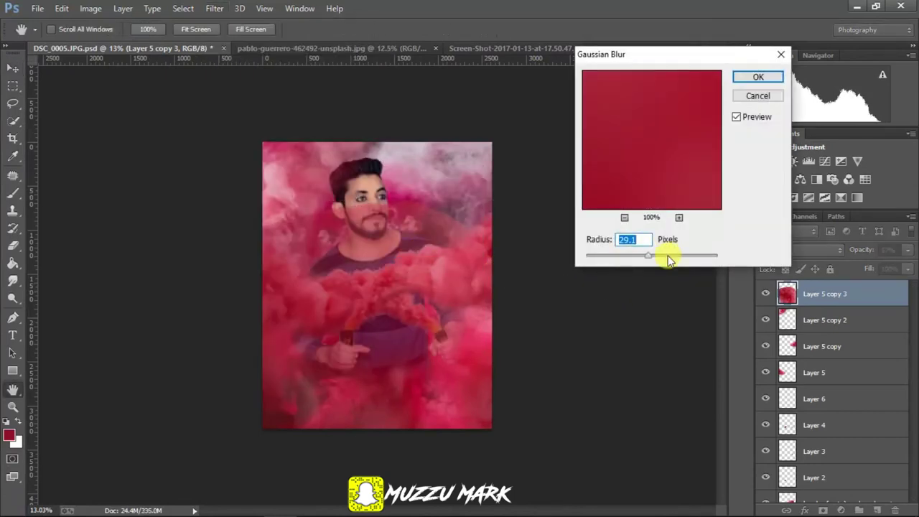
click(758, 77)
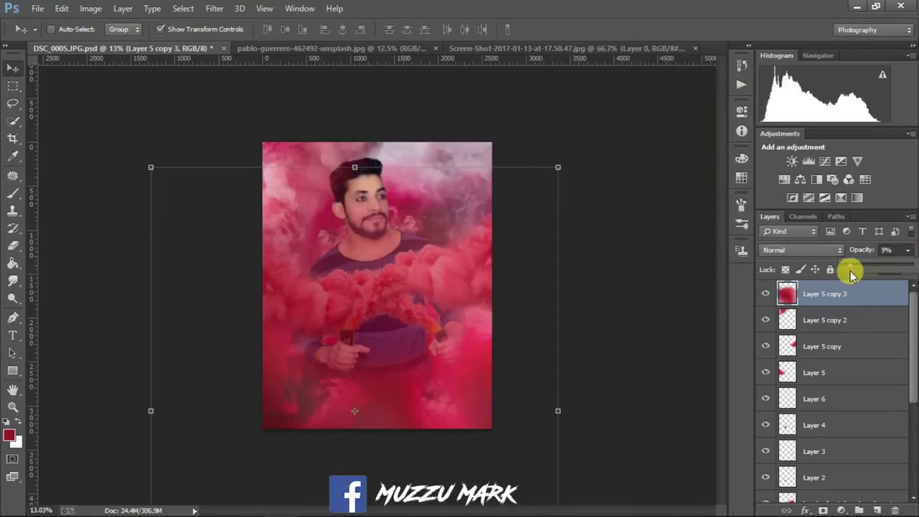
mouse_move(853, 275)
mouse_down()
mouse_move(905, 273)
mouse_move(855, 286)
mouse_up()
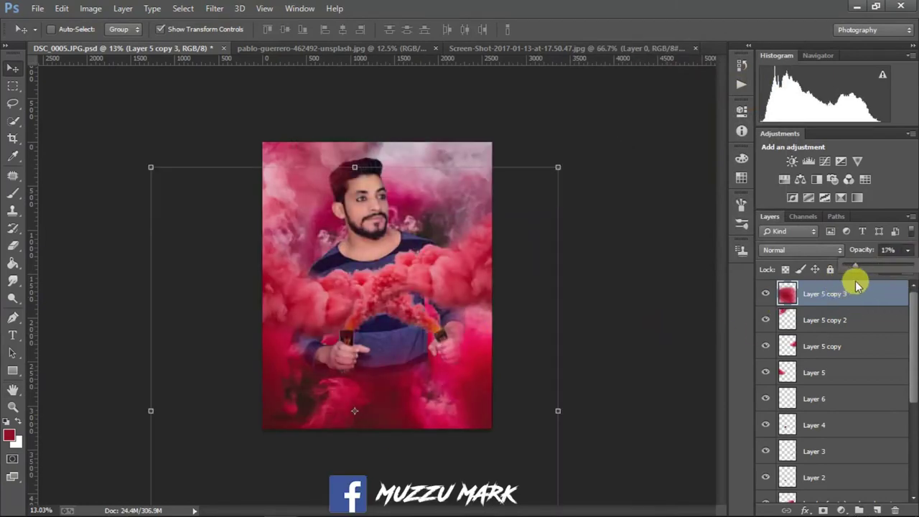
click(12, 407)
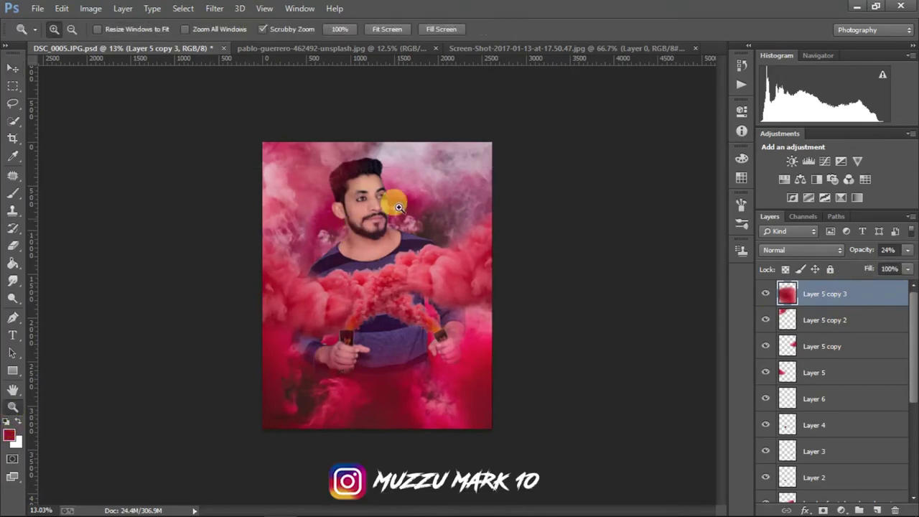
drag(355, 133, 413, 161)
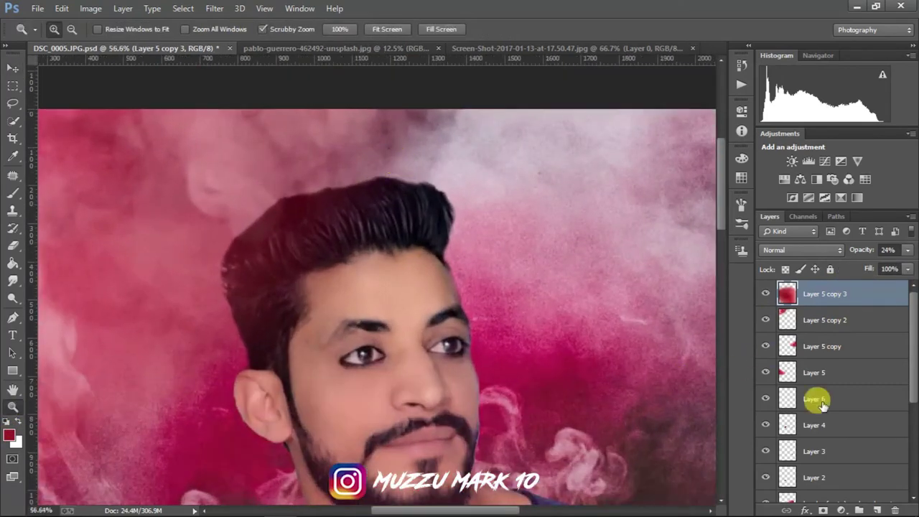
drag(913, 352, 915, 441)
click(815, 395)
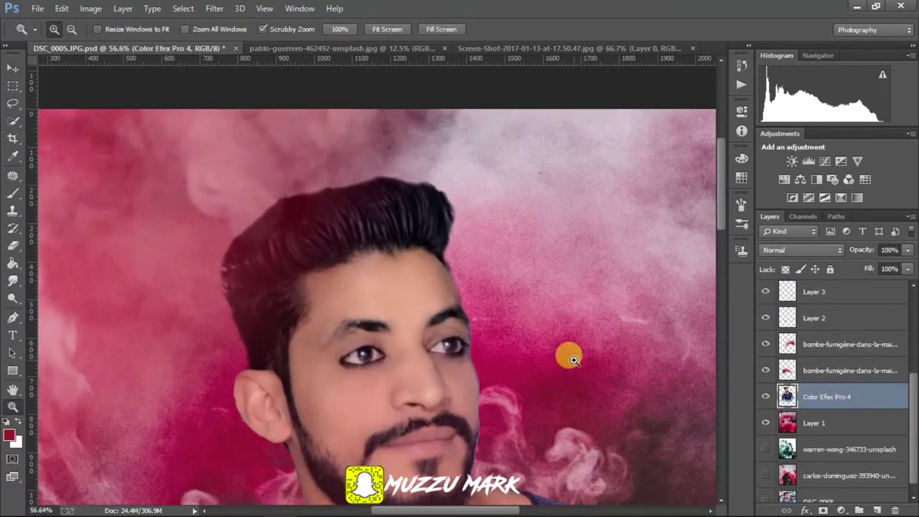
mouse_move(568, 355)
mouse_down()
mouse_move(538, 332)
mouse_move(409, 287)
mouse_up()
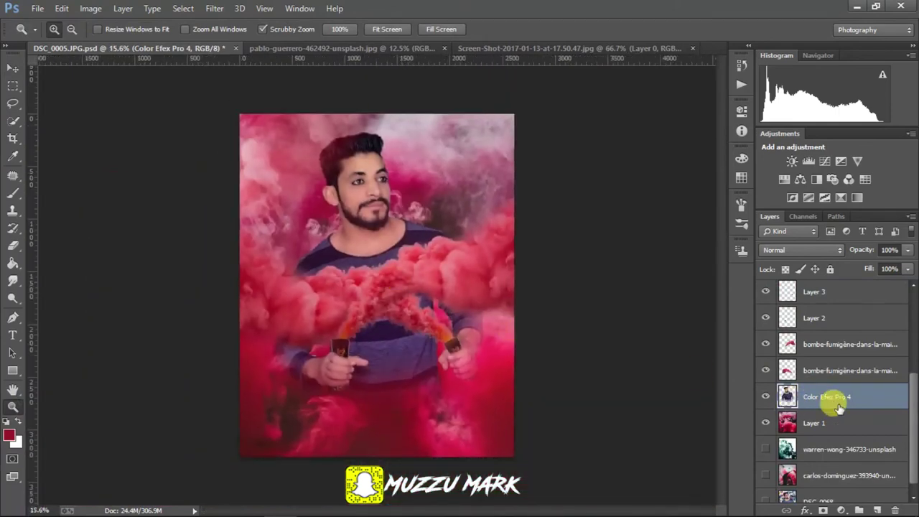
drag(914, 423, 912, 379)
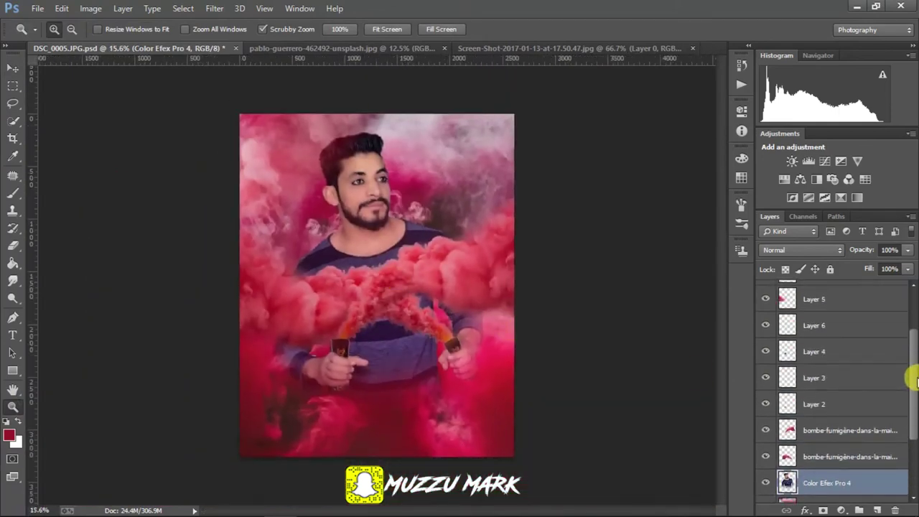